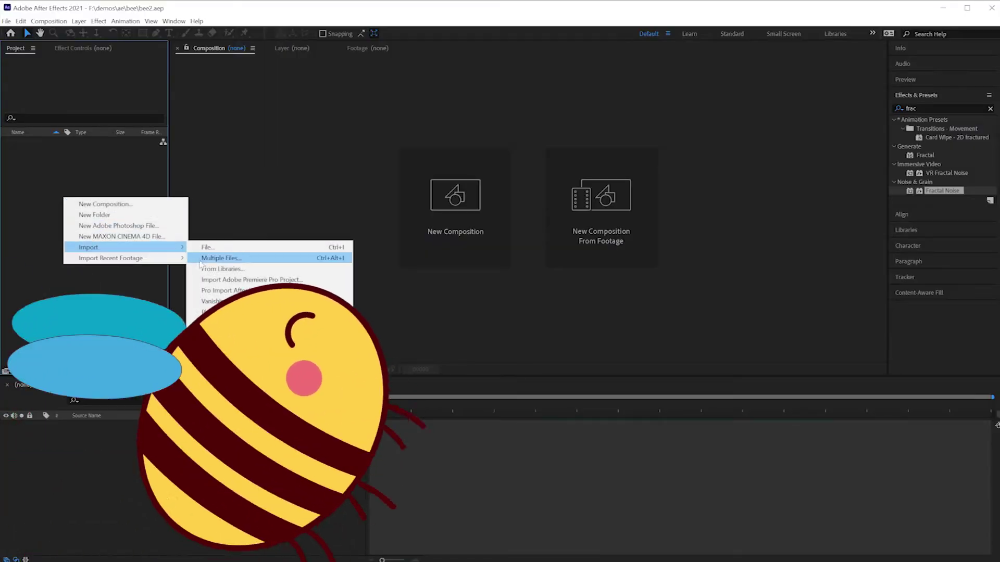
Import bee.ai as a Composition – Retain Layer Sizes along with the flowers JPG
left_click(201, 260)
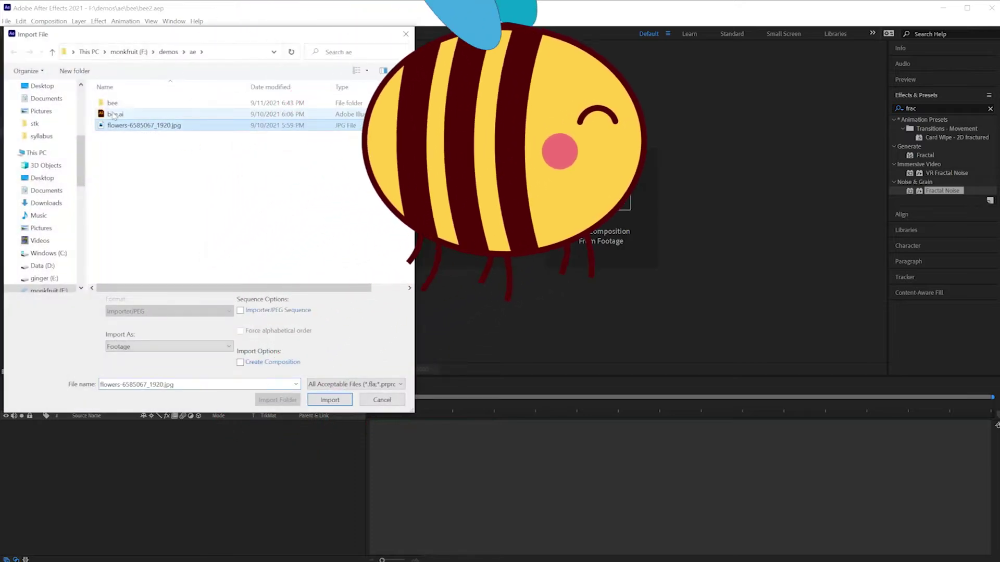
left_click(113, 115, "ctrl")
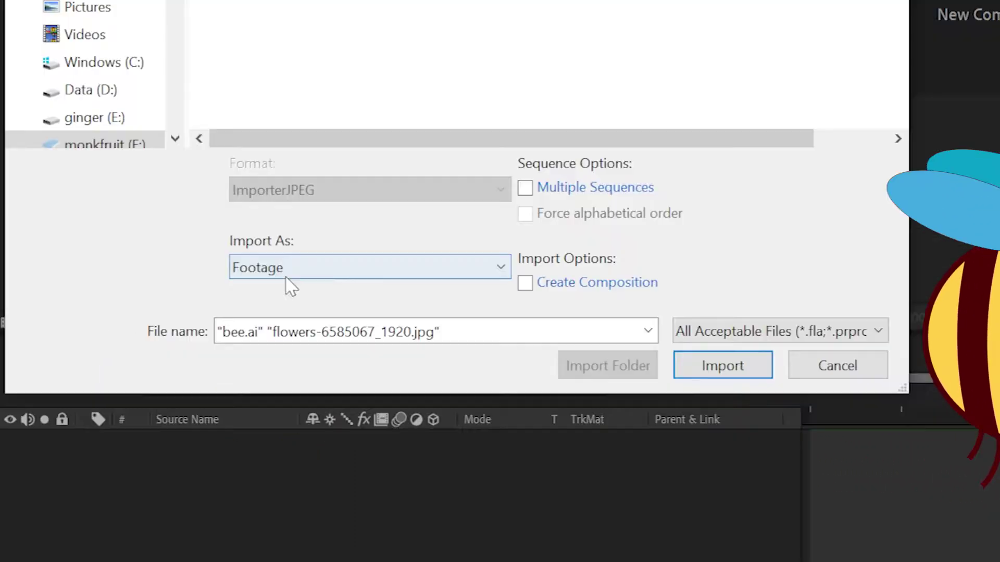
left_click(137, 347)
left_click(149, 363)
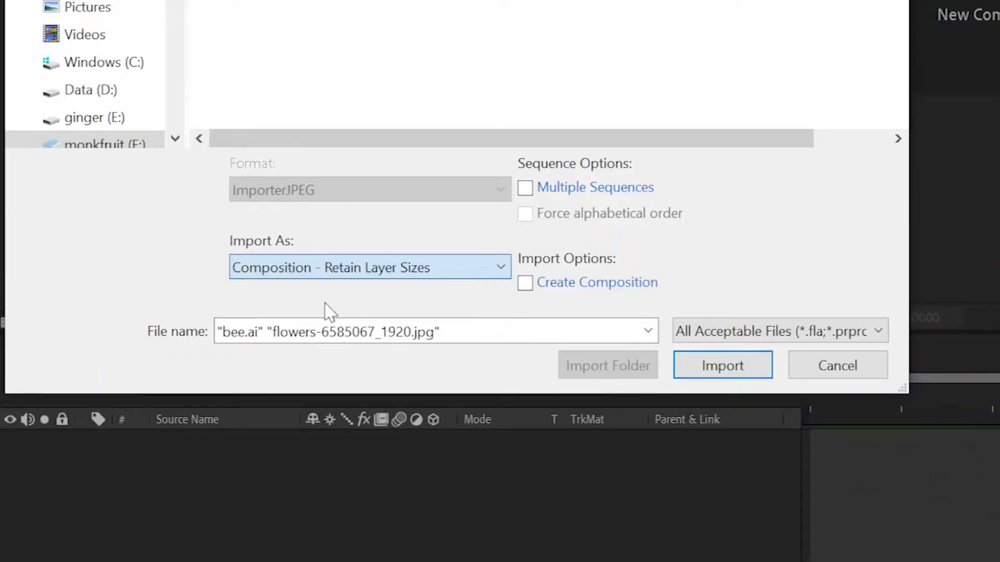
left_click(722, 370)
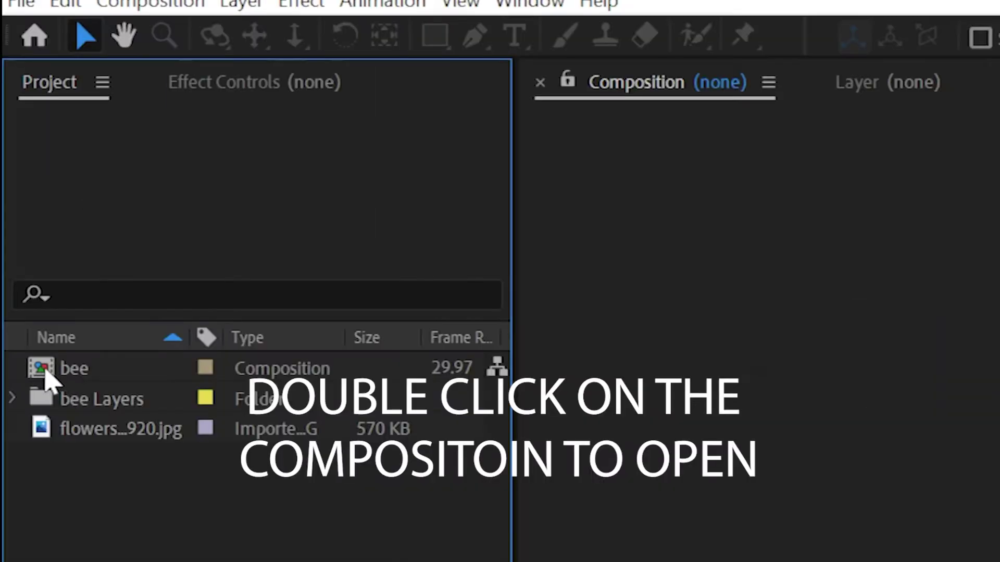
In the bee comp, move the wingleft and wingright anchor points to each wing's base
double_click(13, 143)
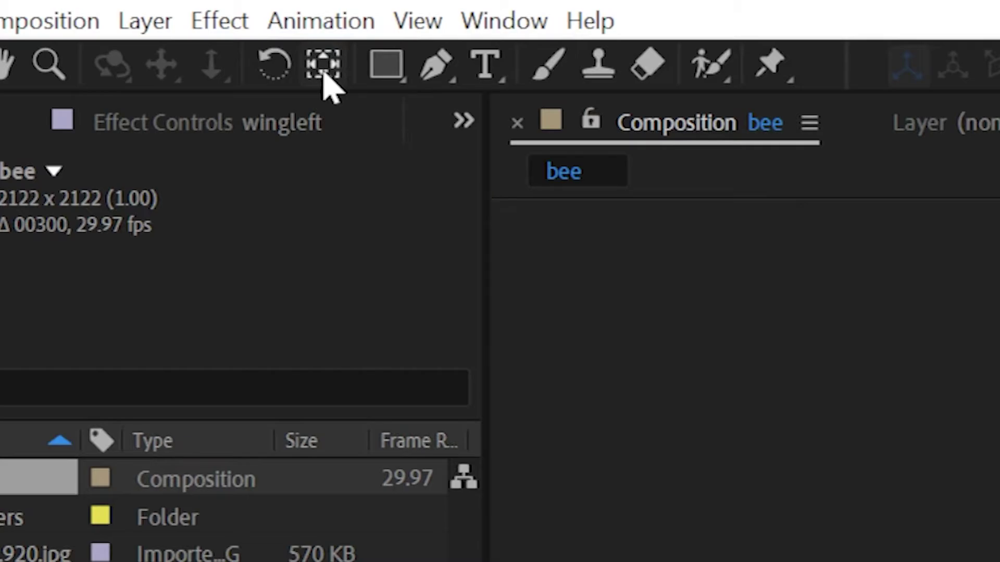
left_click(383, 35)
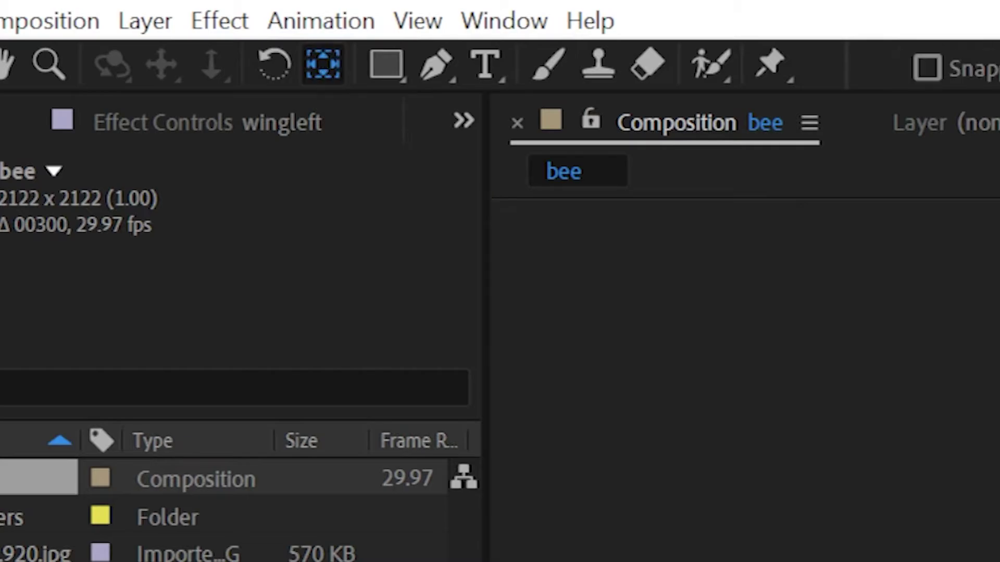
left_click_drag(481, 135, 517, 170)
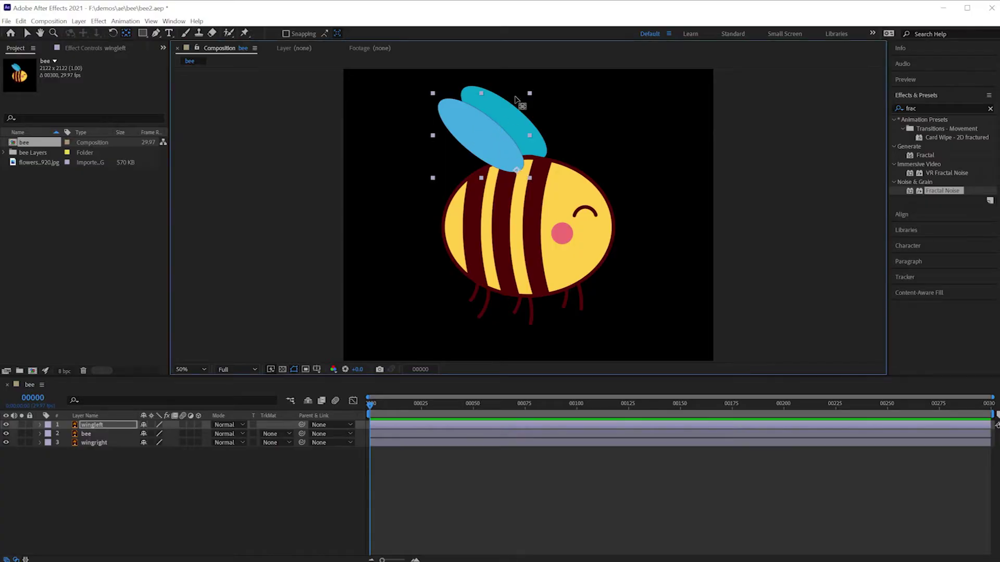
left_click(91, 443)
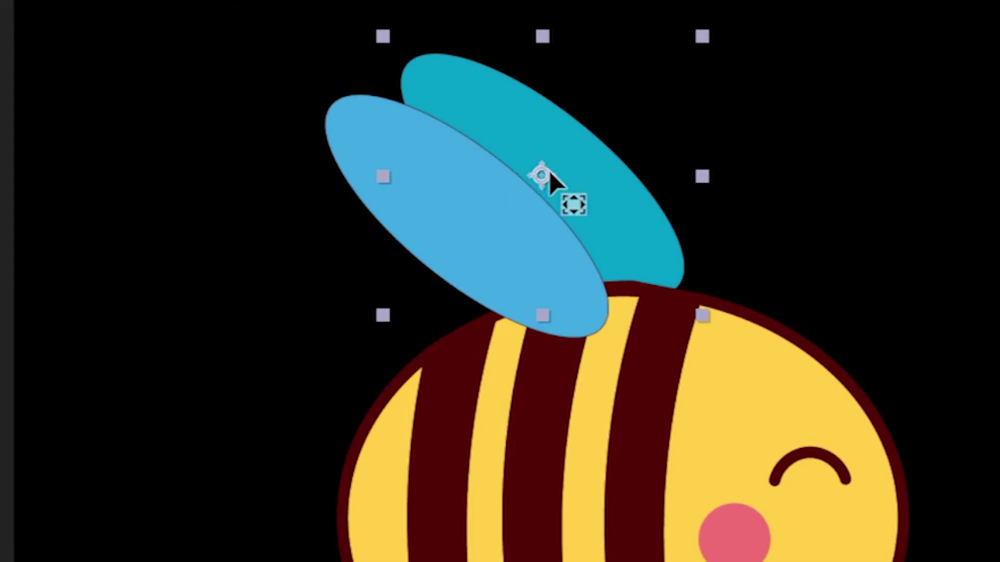
left_click_drag(506, 123, 538, 146)
left_click_drag(654, 253, 676, 279)
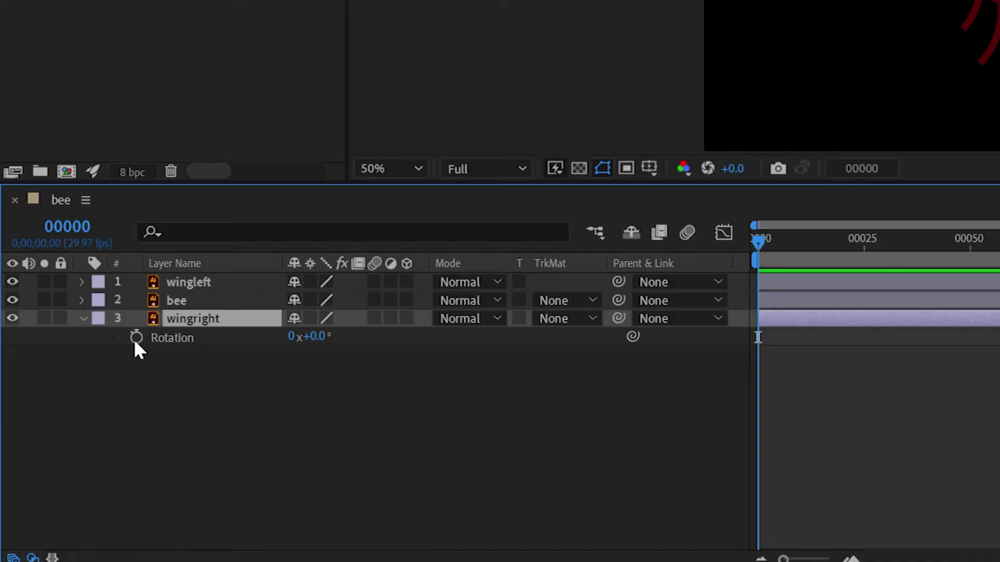
Keyframe wingright's Rotation at 0° on frame 0 and -42° on frame 16
left_click(66, 451)
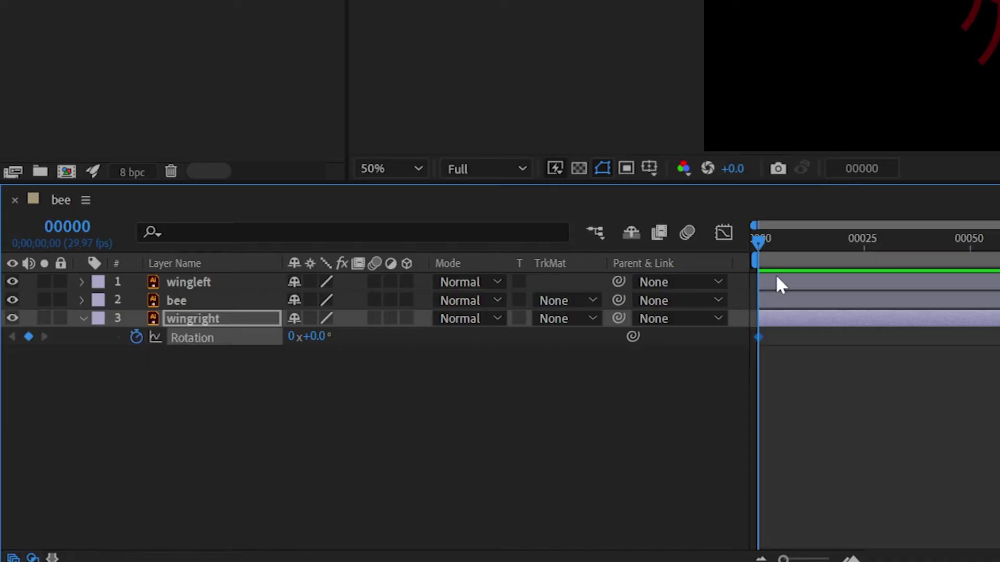
left_click_drag(757, 250, 826, 260)
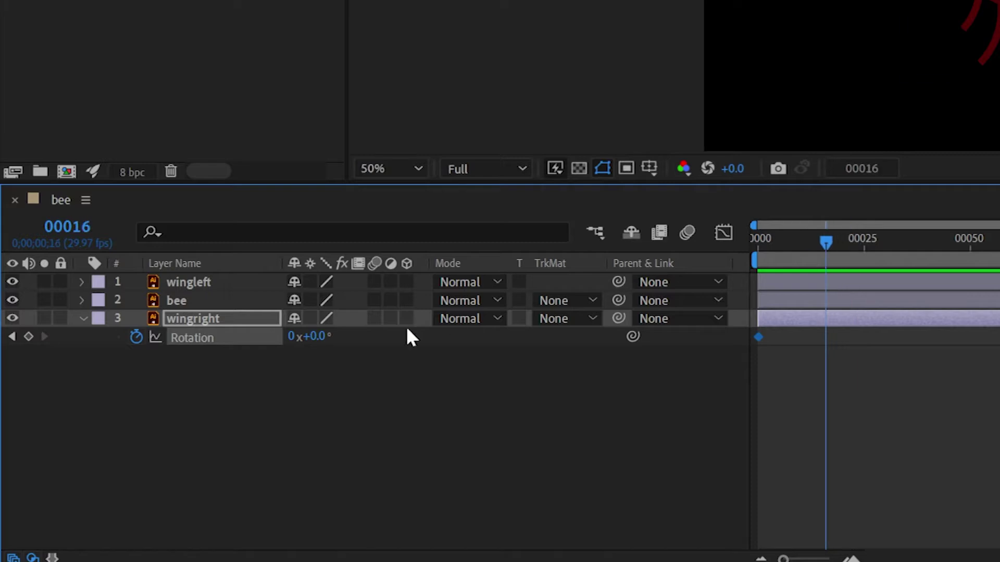
left_click_drag(316, 339, 357, 337)
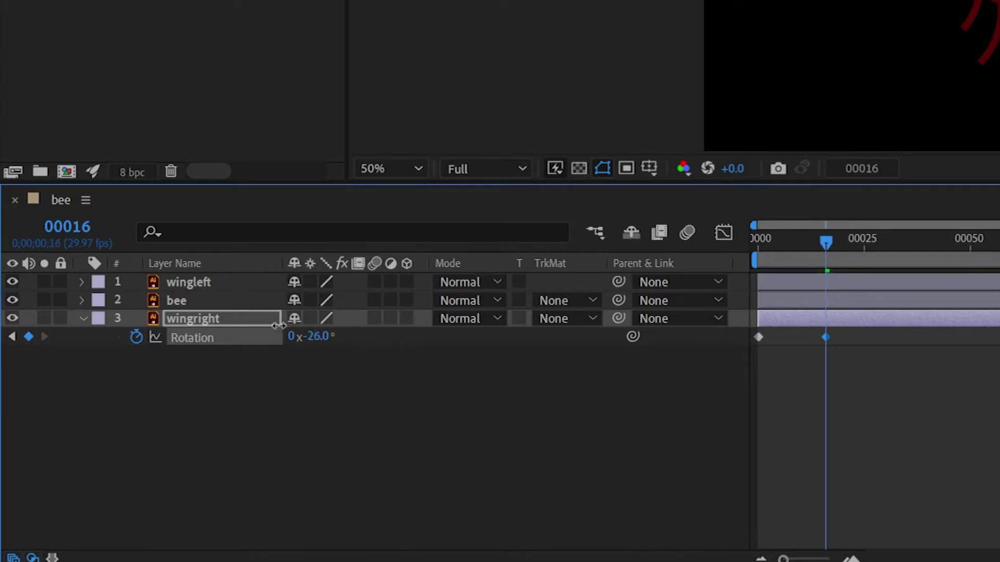
left_click_drag(278, 326, 245, 327)
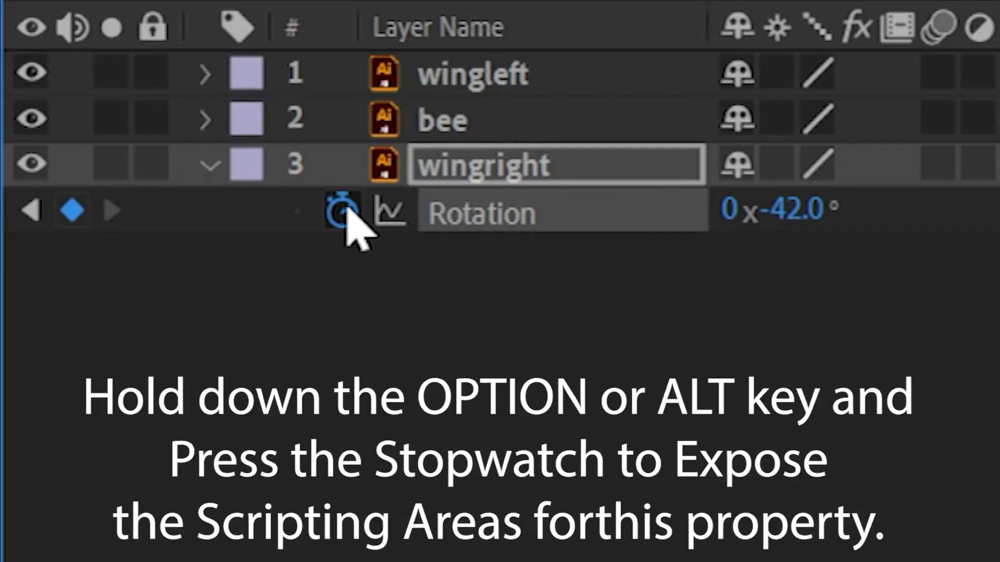
Add a loopOut("pingpong") expression to wingright's Rotation and select the property for copying
left_click(341, 211, "alt")
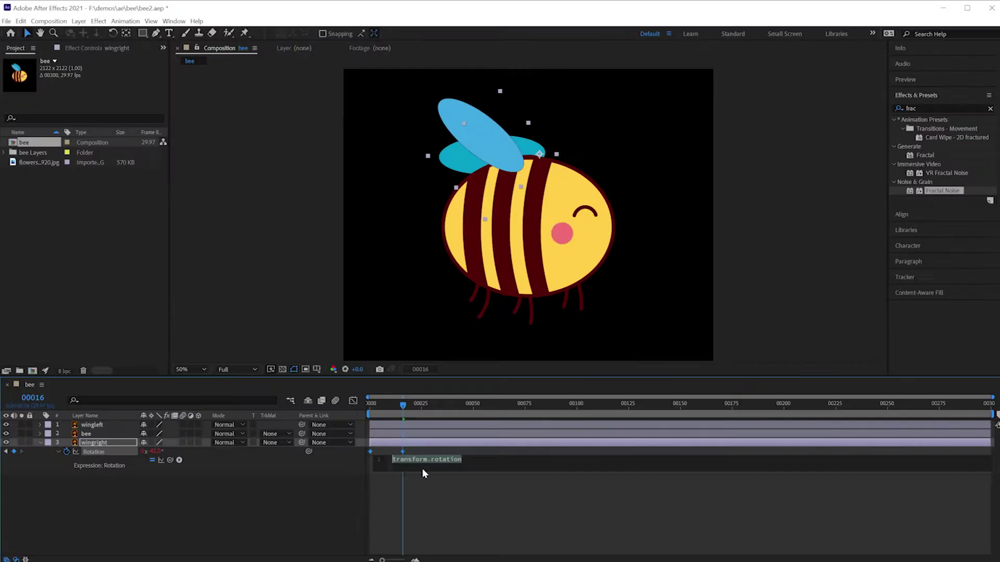
type("loop")
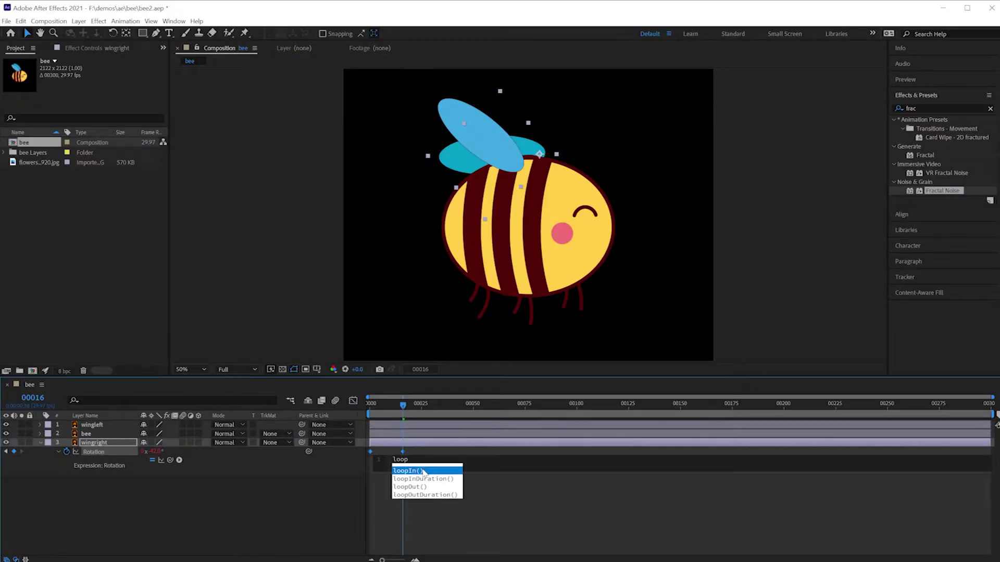
type("O")
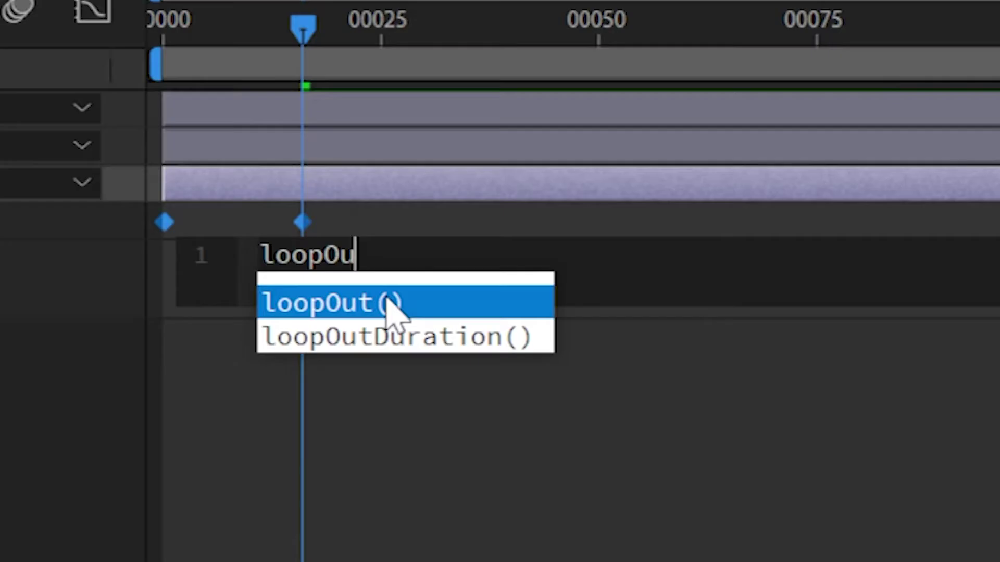
type("u")
left_click(390, 303)
type("\"pin")
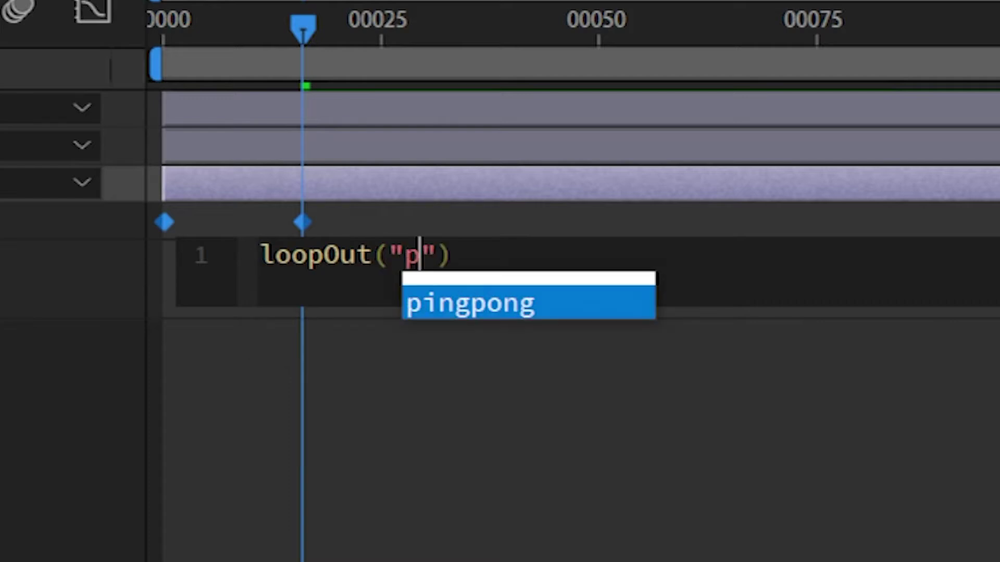
key("Return")
left_click(495, 430)
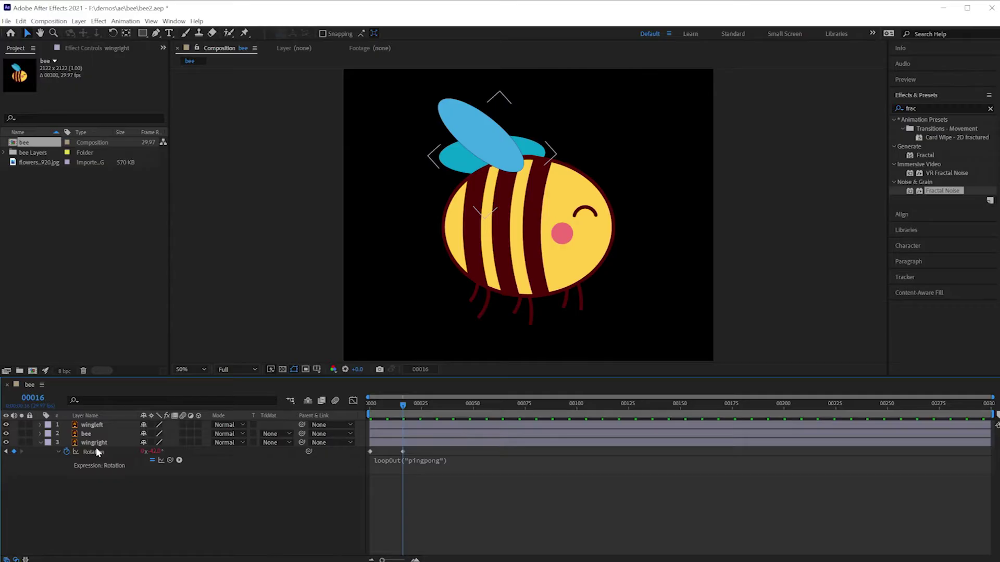
left_click(94, 452)
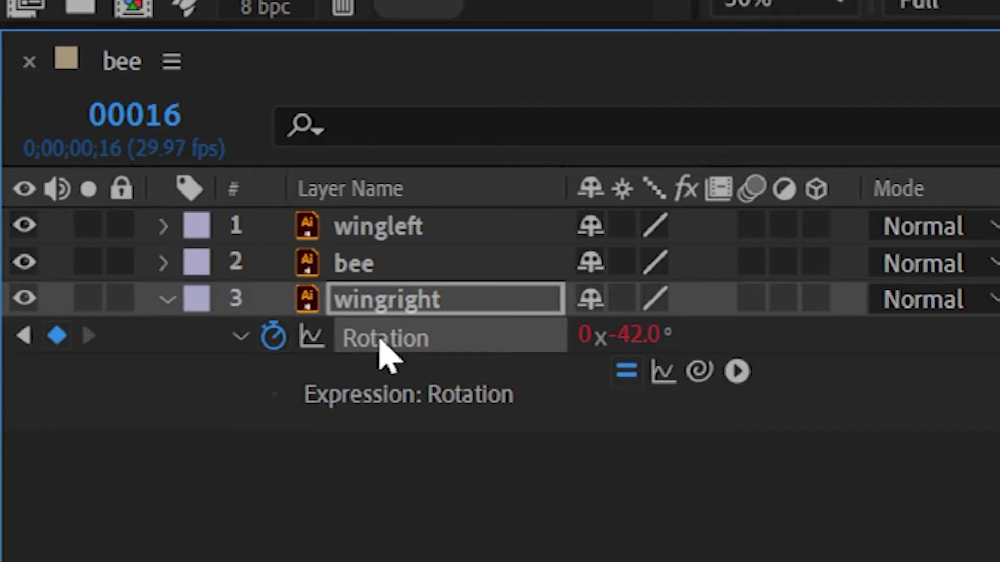
Paste wingright's Rotation keyframes and expression onto wingleft at frame 0, then preview the flapping
left_click(382, 229)
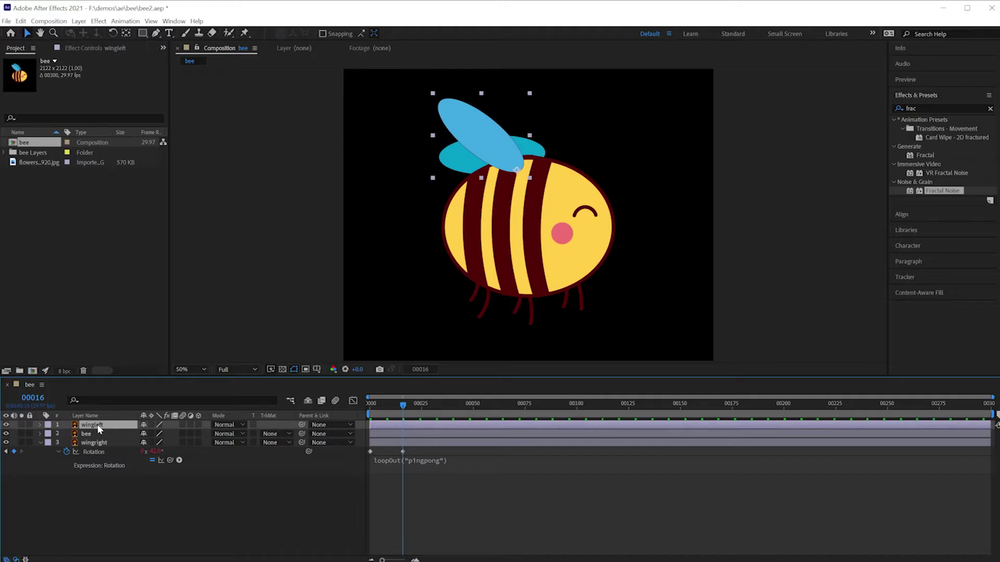
key("r")
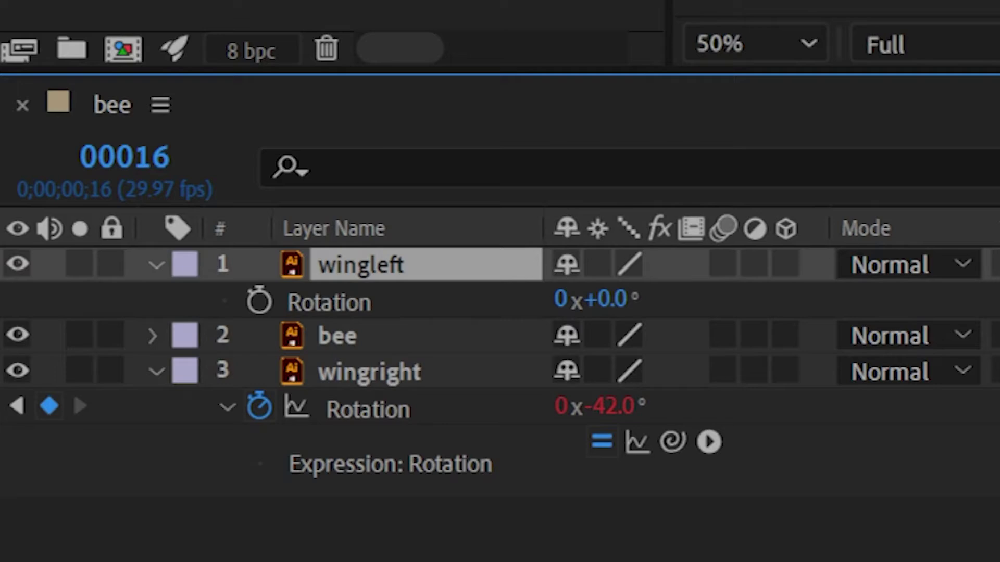
key("Home")
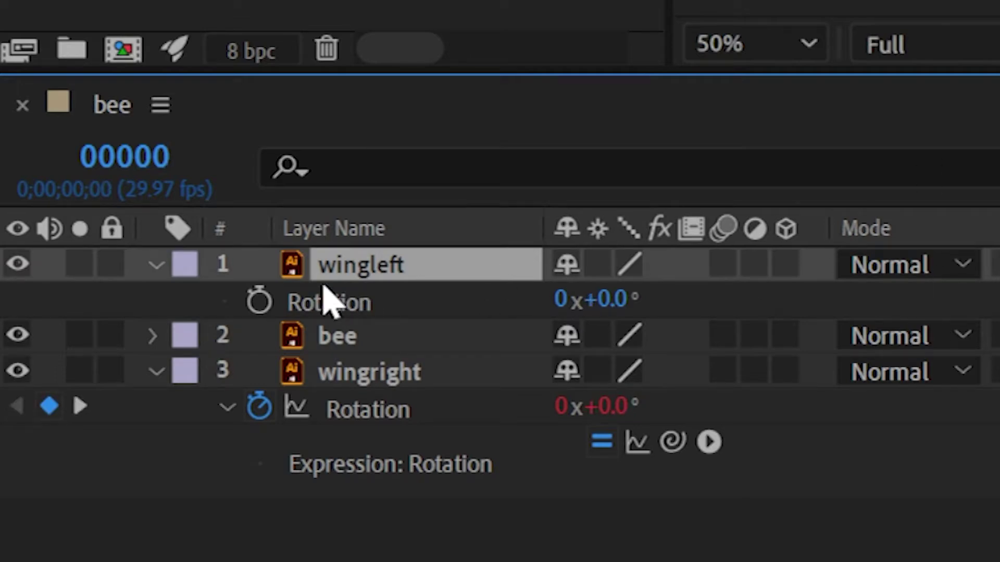
left_click(333, 303)
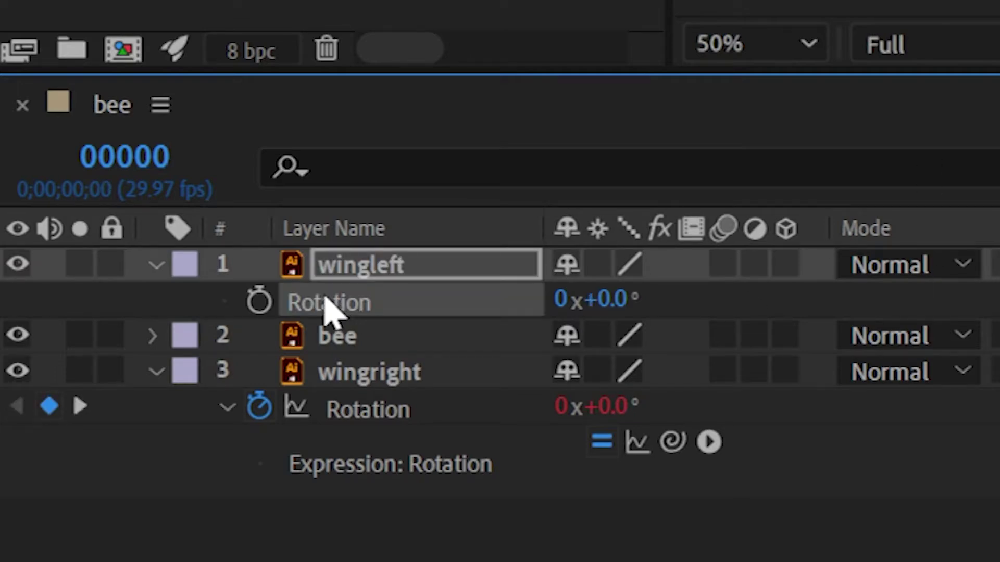
key("ctrl+v")
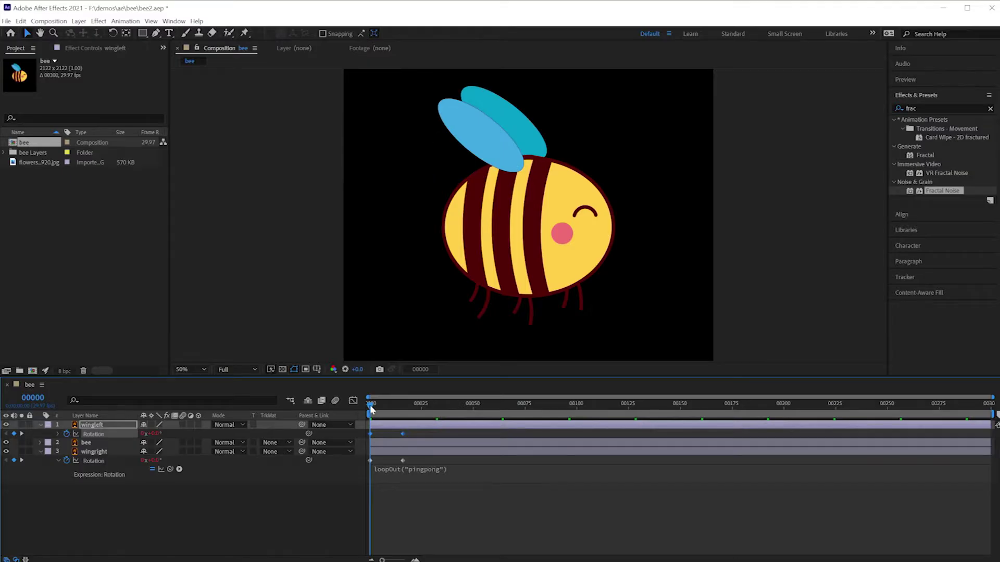
key("space")
key("space")
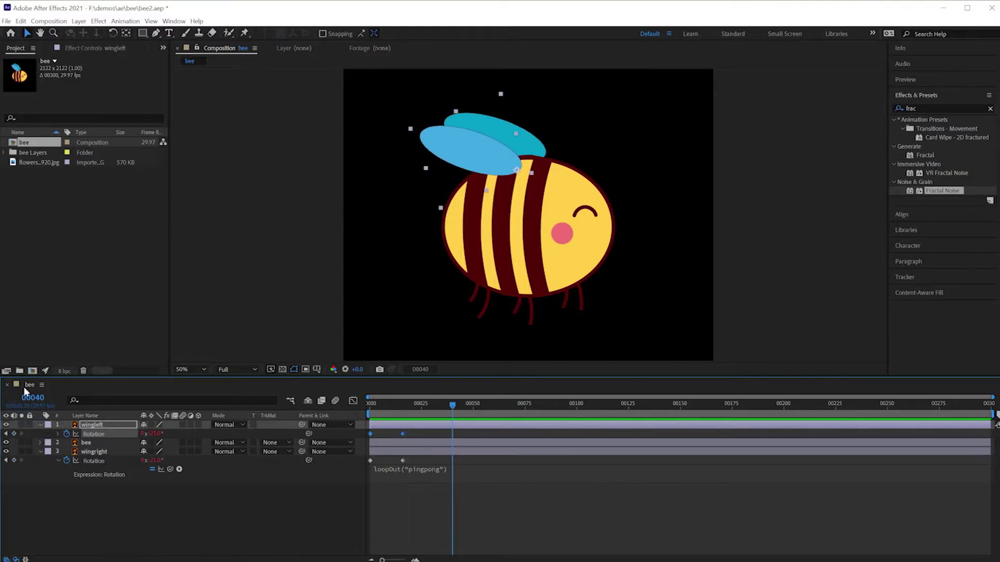
Create an HDV 1080 29.97 comp named main, add the bee comp, and move it off-left
left_click(48, 21)
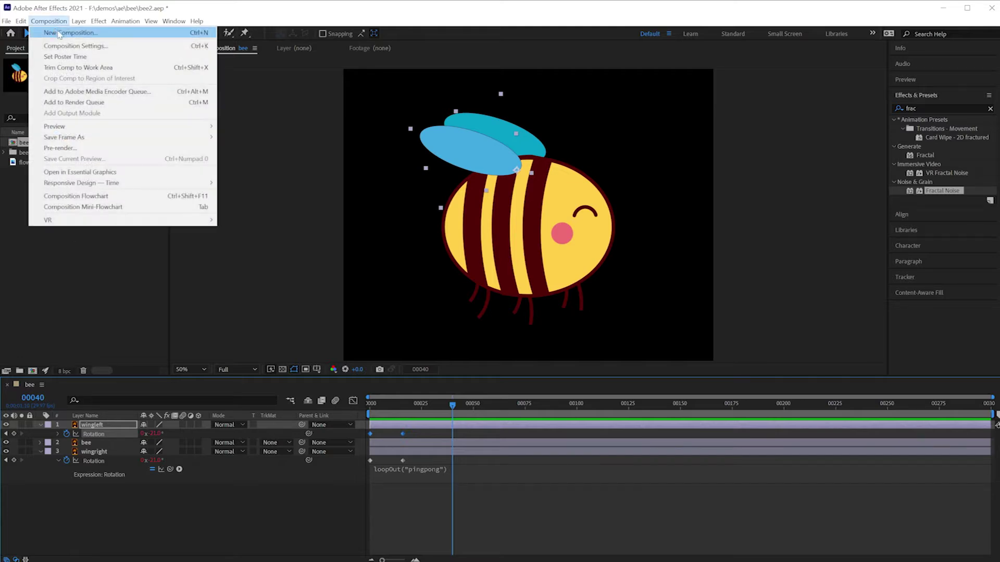
left_click(59, 33)
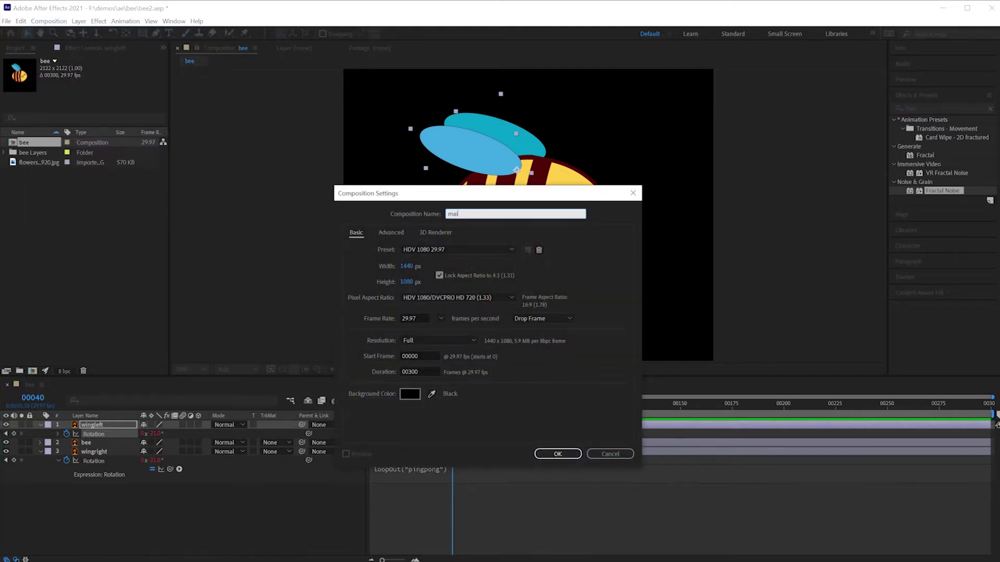
key("Return")
left_click_drag(24, 142, 56, 435)
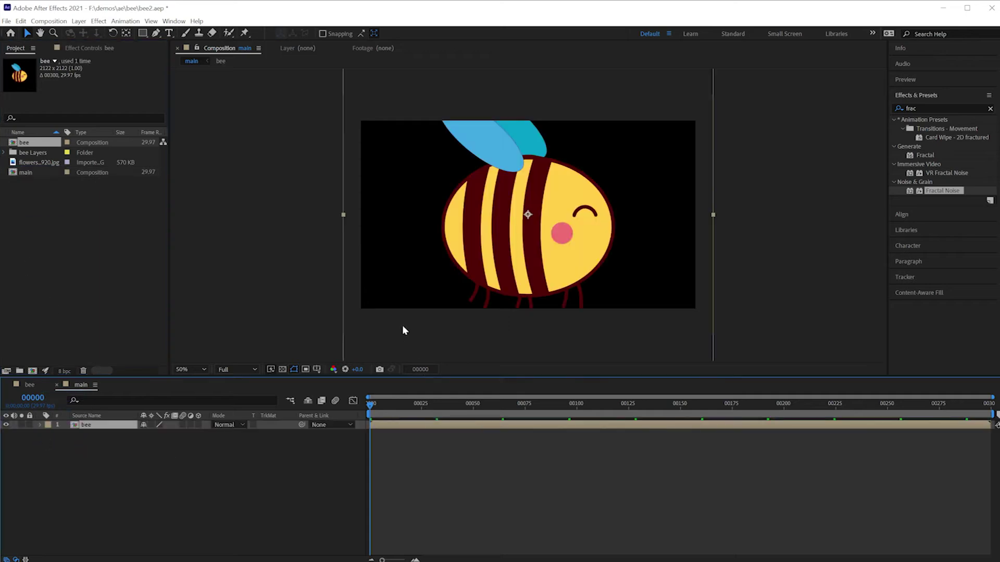
left_click_drag(530, 282, 239, 275)
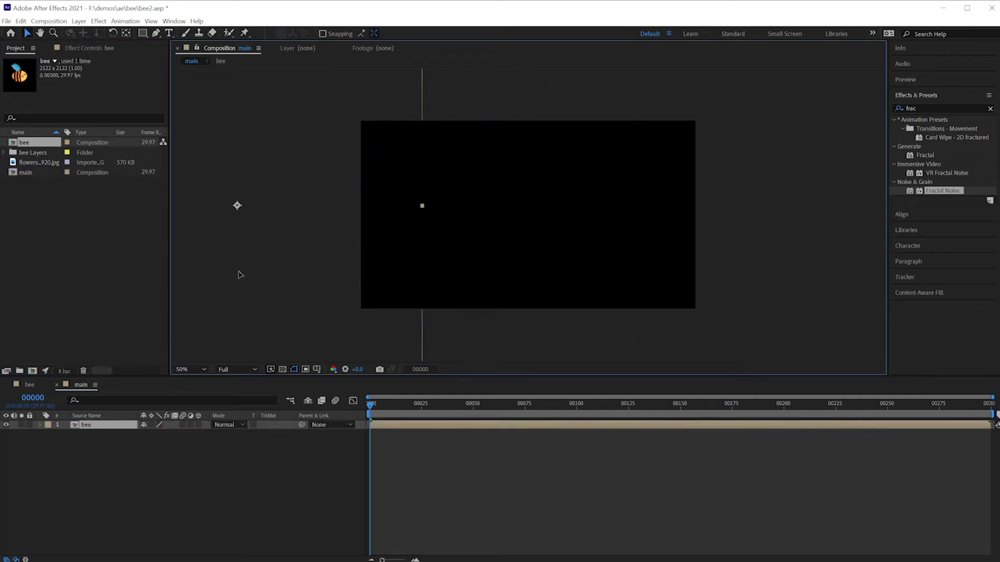
Keyframe the bee's Position from off-left at frame 0 to past the right edge at the end
key("p")
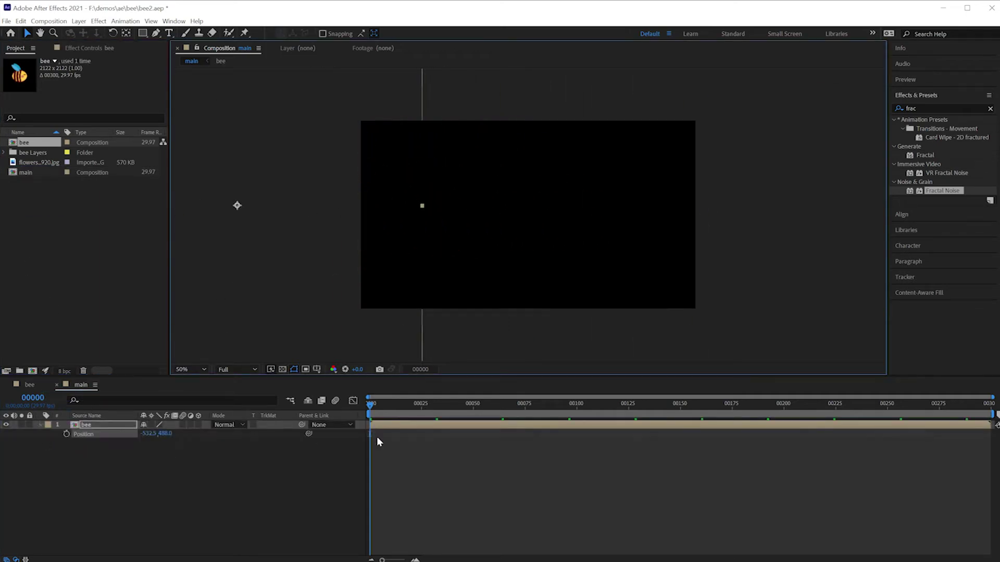
left_click(66, 434)
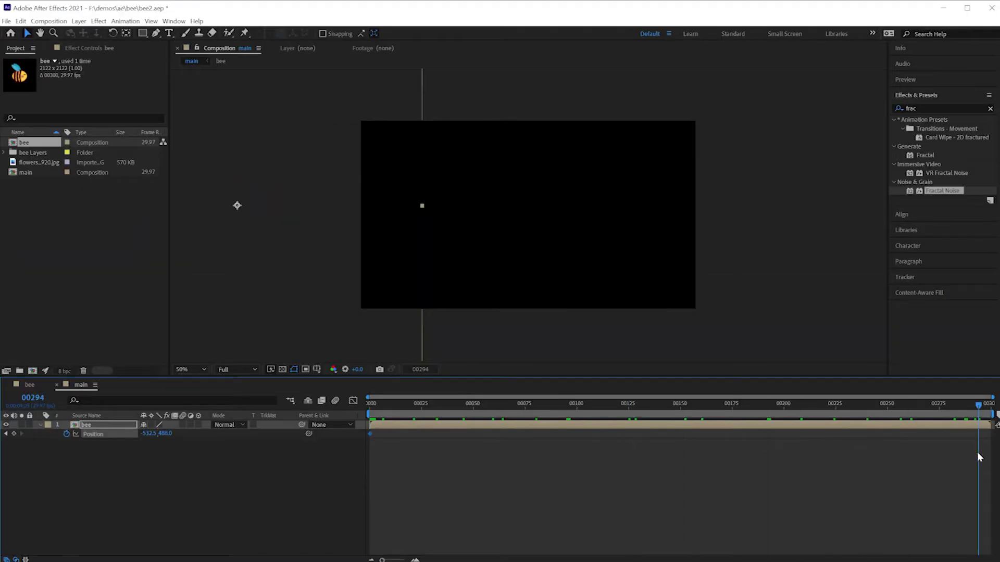
left_click_drag(375, 255, 945, 252)
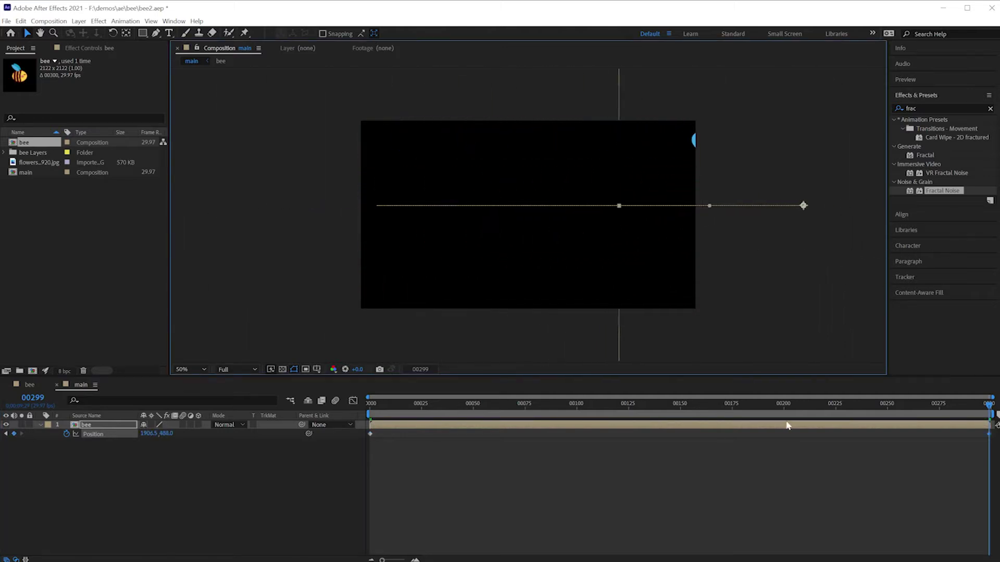
left_click_drag(672, 257, 723, 257)
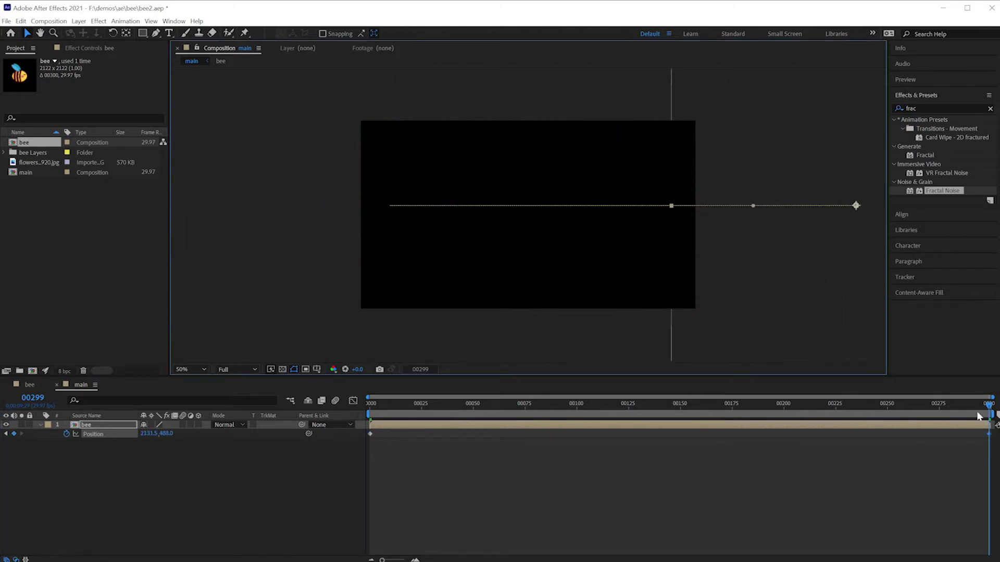
key("Home")
key("space")
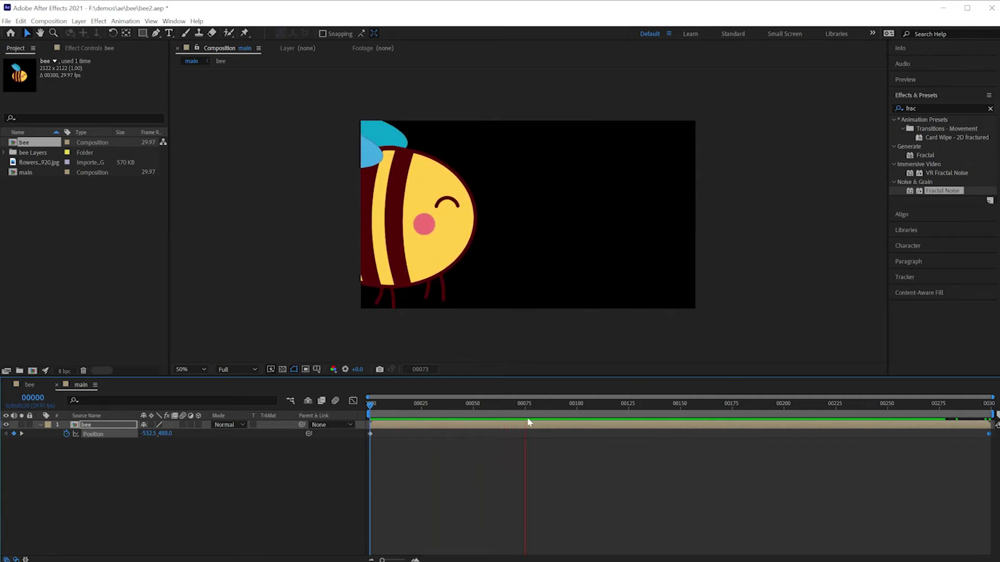
key("space")
Add a low dip at frame 58 and a rise toward the top right at frame 140
left_click_drag(524, 405, 488, 405)
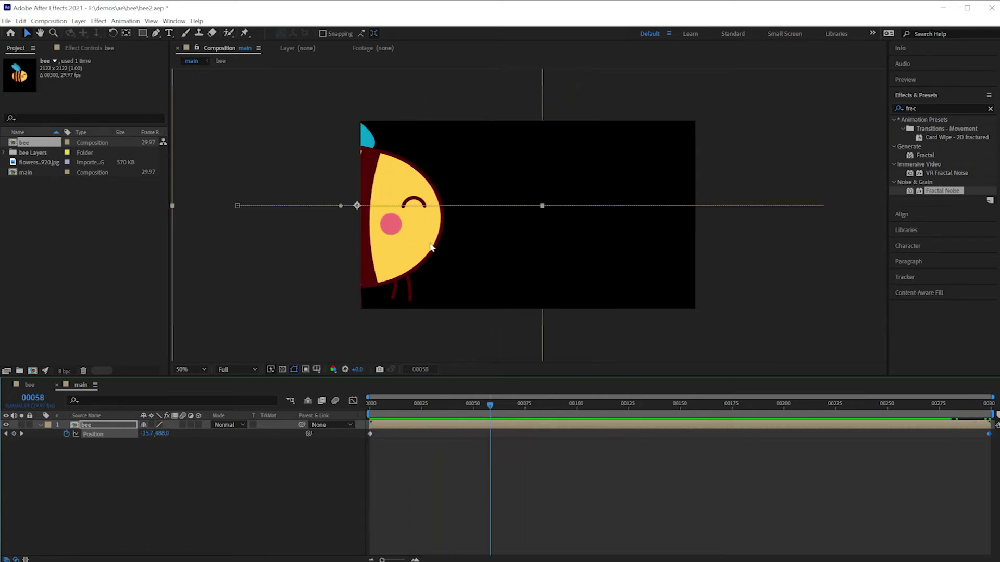
left_click_drag(374, 224, 418, 312)
left_click_drag(504, 415, 660, 416)
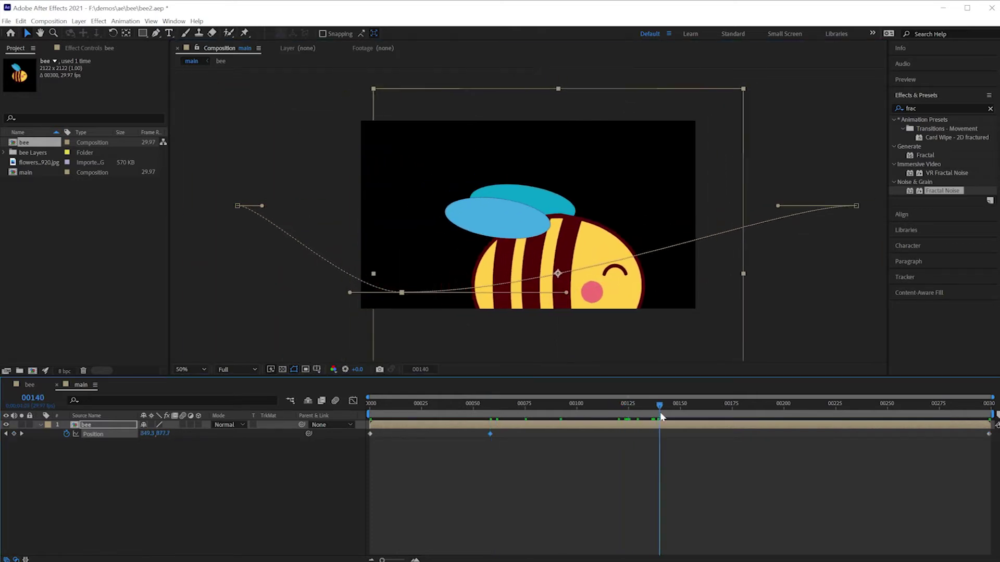
left_click_drag(593, 291, 643, 157)
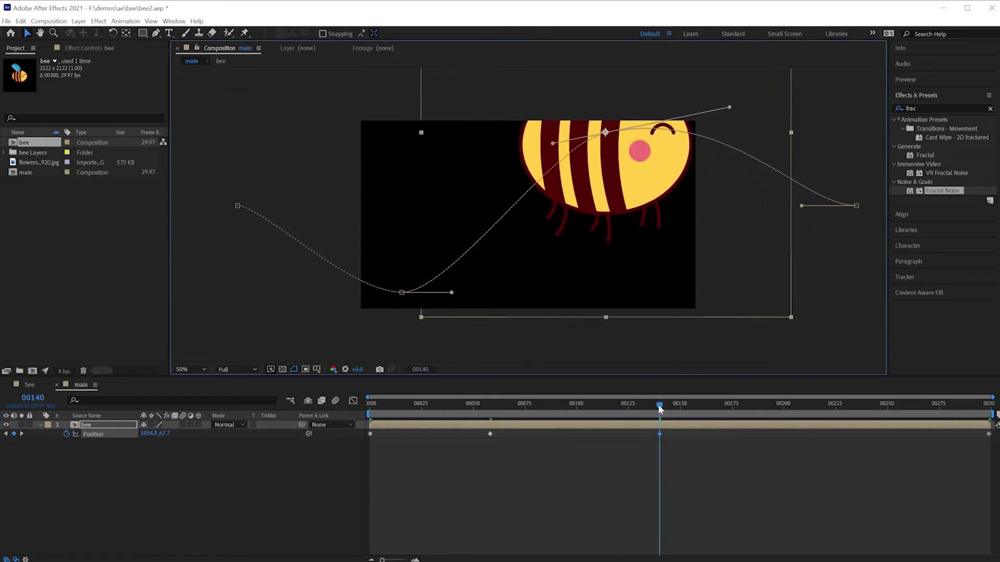
left_click_drag(659, 409, 401, 405)
key("space")
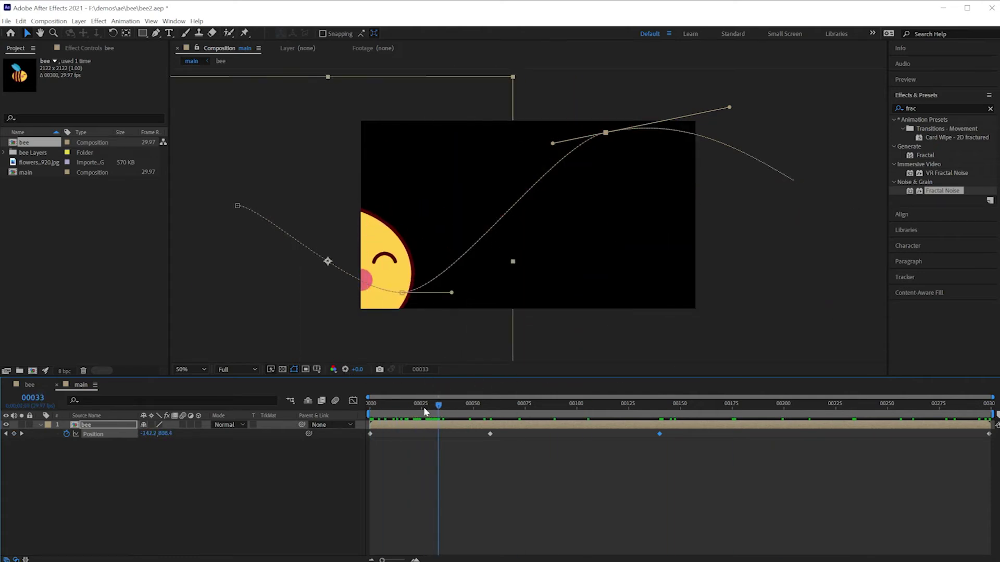
Keyframe the bee's Rotation from frame 33 to -1 revolution at frame 93
key("r")
left_click(67, 434)
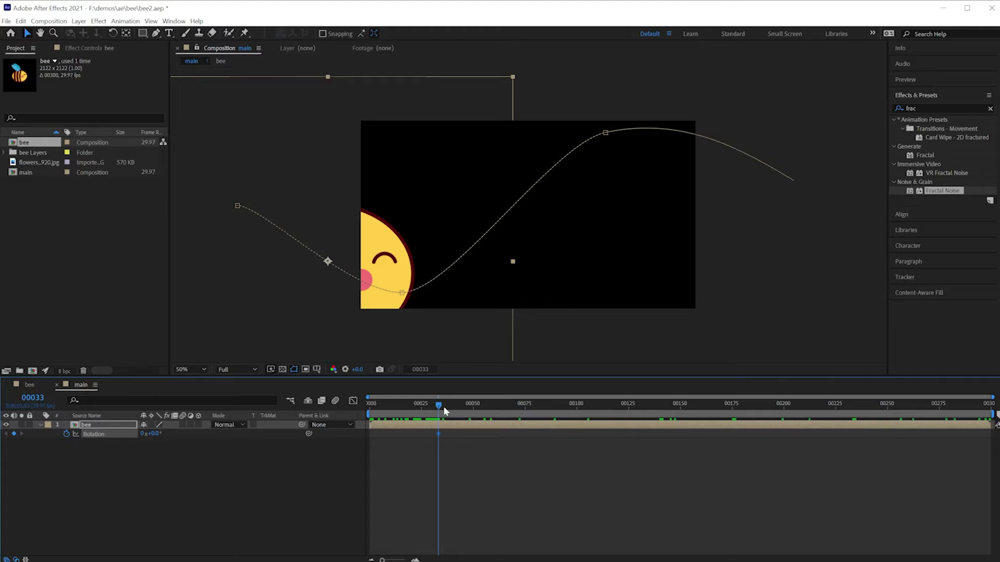
left_click_drag(444, 411, 565, 416)
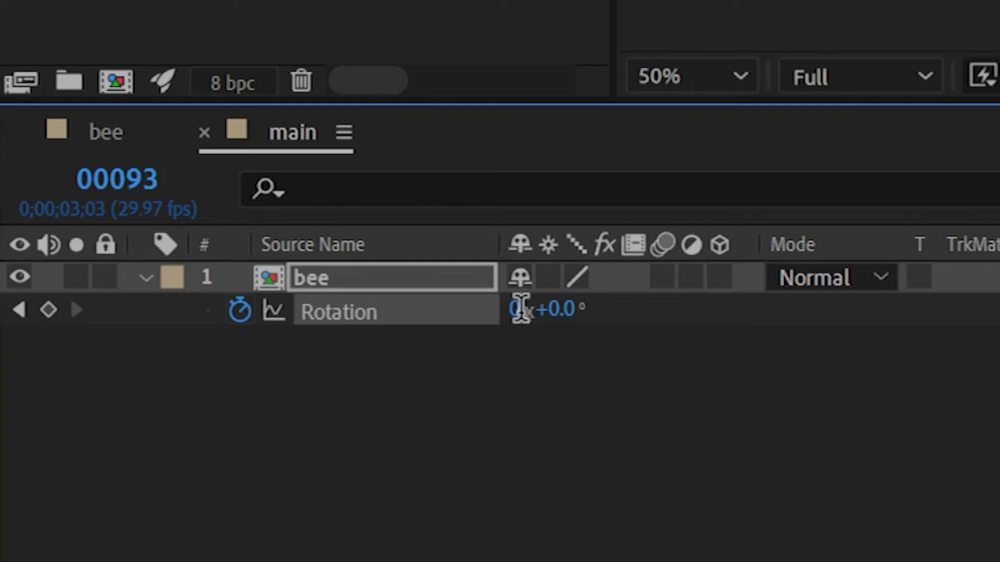
left_click(144, 435)
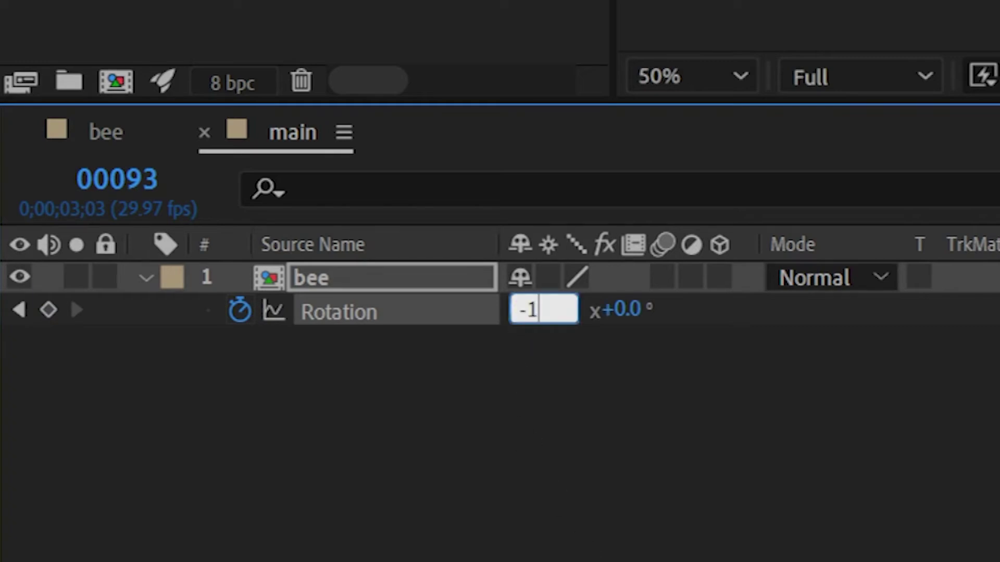
key("Return")
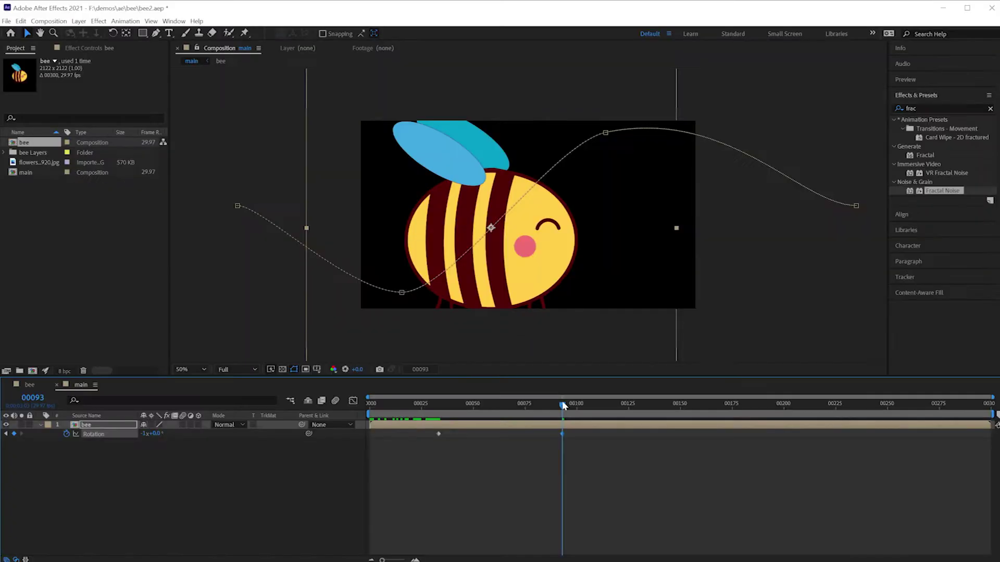
Preview the spin and place the flowers JPG in main beneath the bee
key("Home")
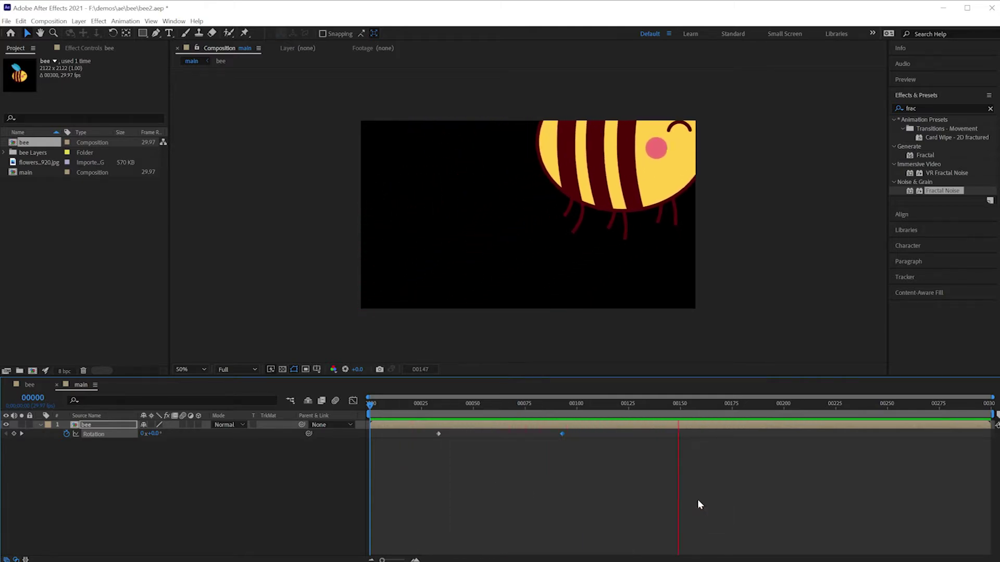
key("space")
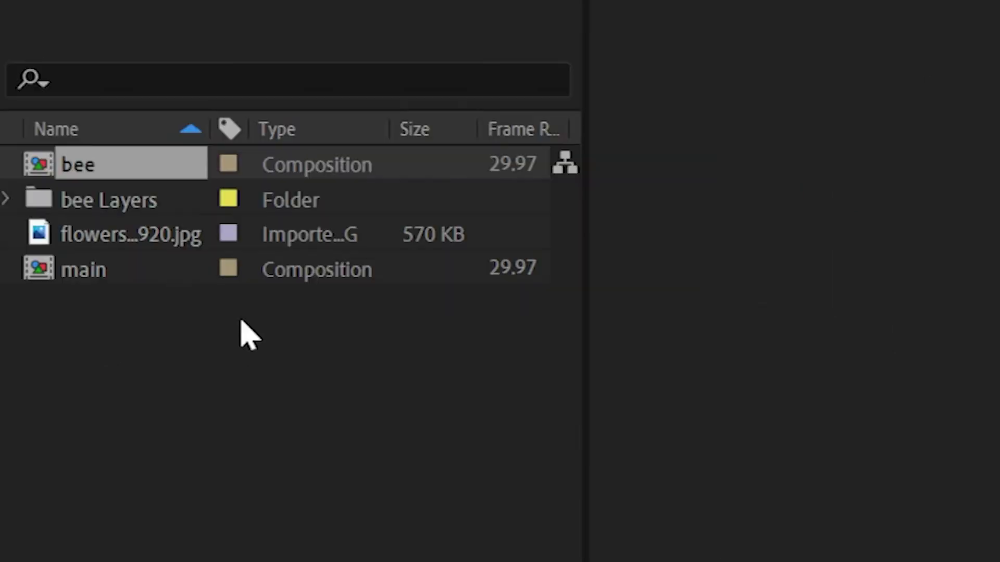
left_click(114, 241)
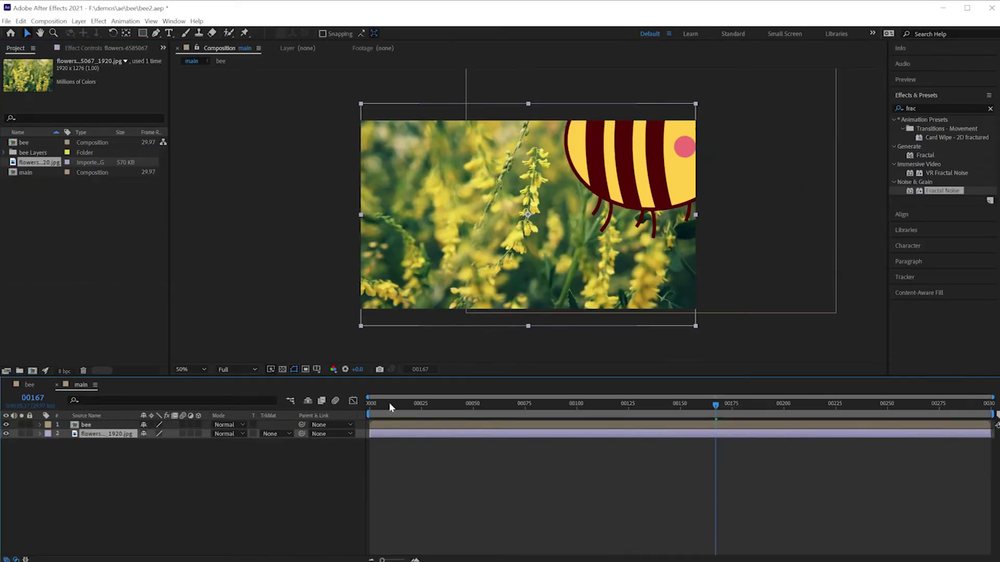
left_click_drag(389, 402, 365, 404)
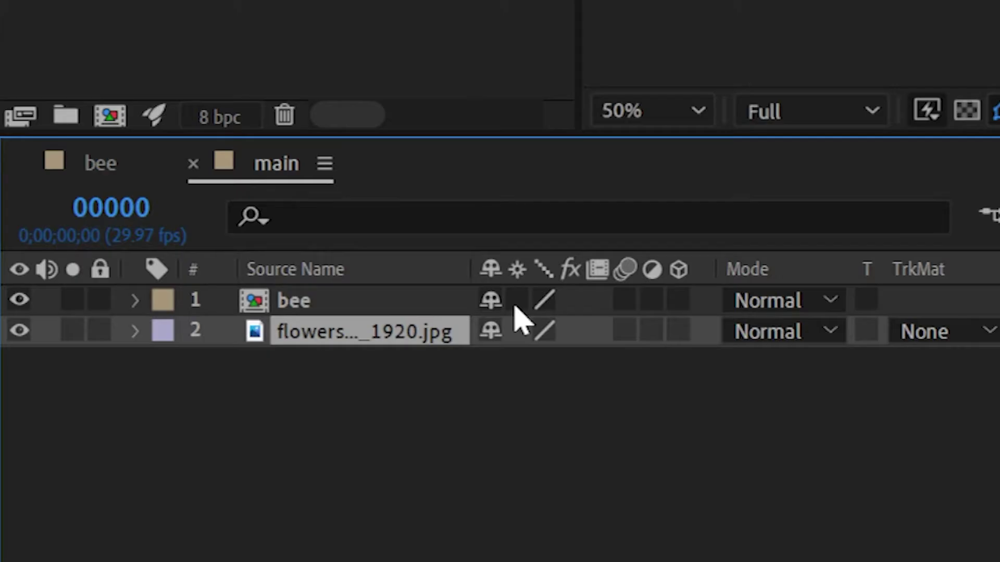
Keyframe the flowers' Scale from 100% at frame 0 to 132% at frame 299, previewing the zoom
key("s")
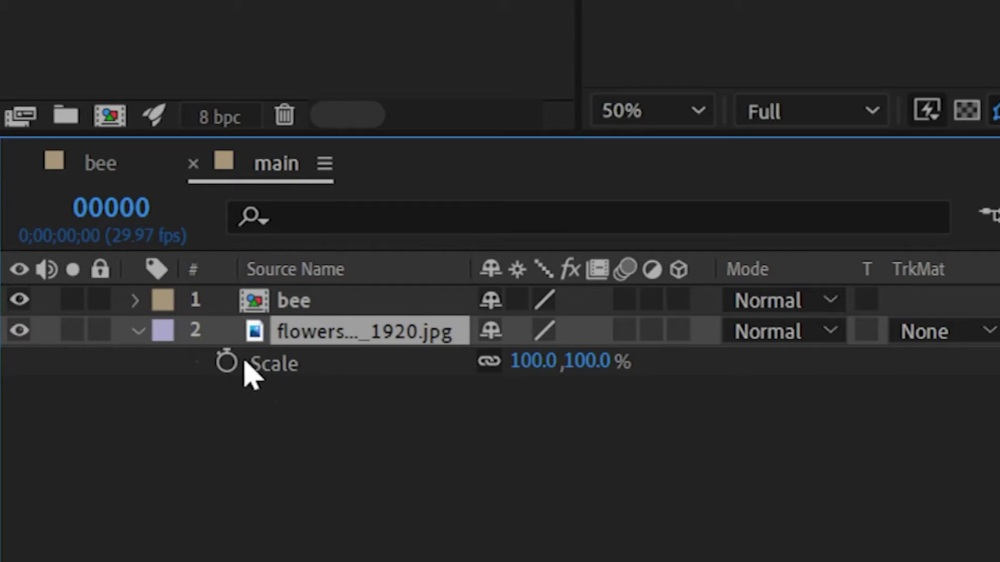
left_click(227, 361)
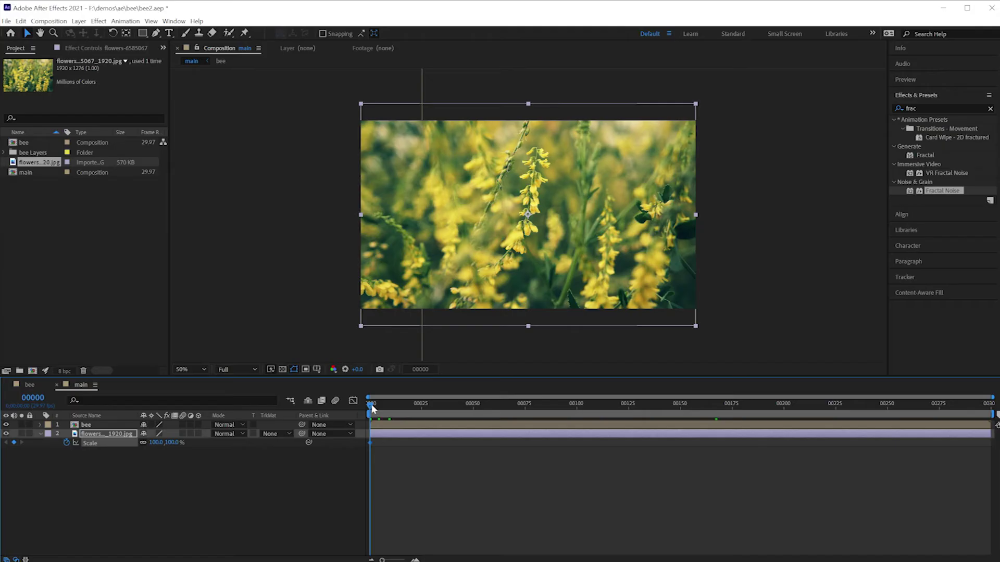
left_click_drag(391, 404, 994, 414)
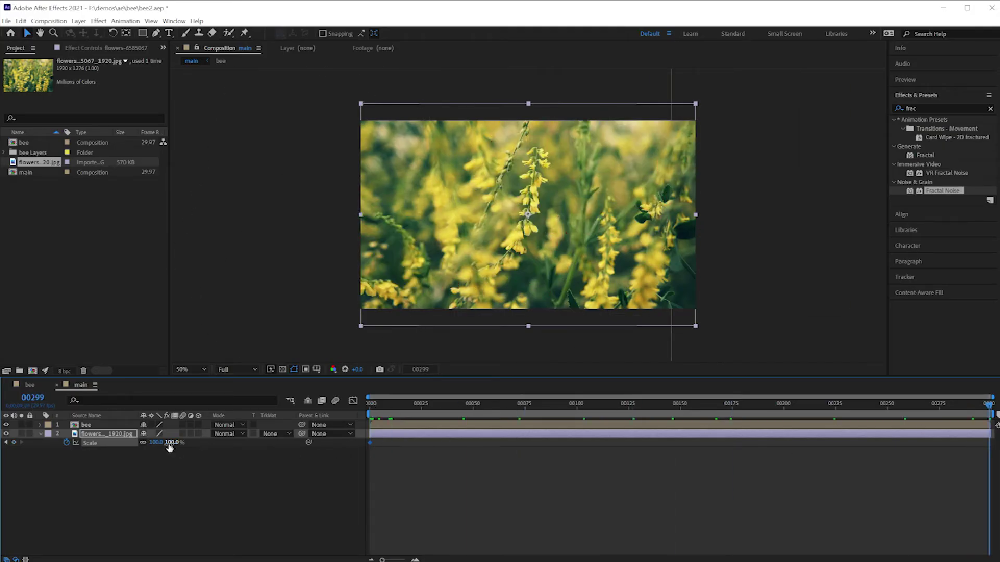
left_click_drag(169, 446, 178, 443)
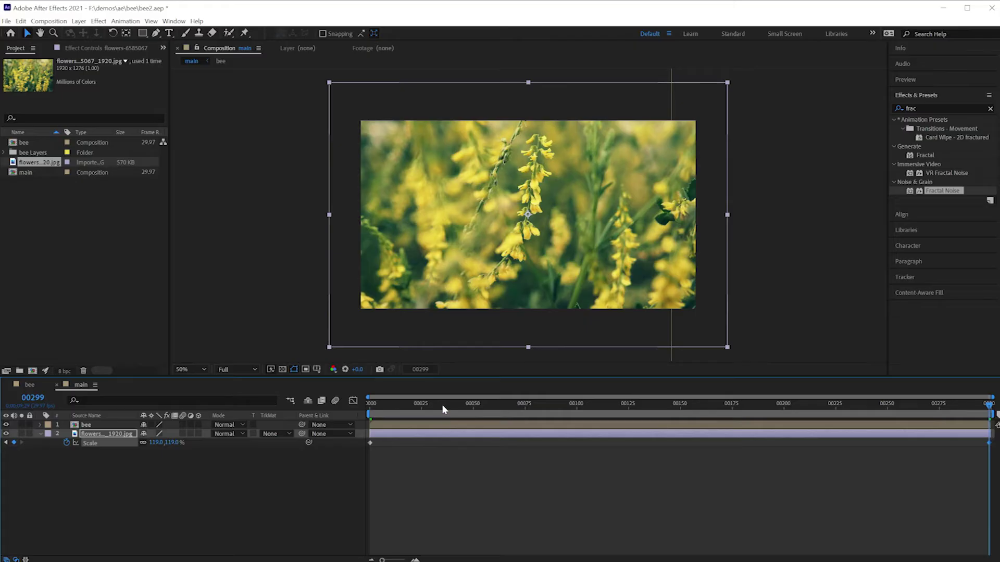
key("Home")
key("space")
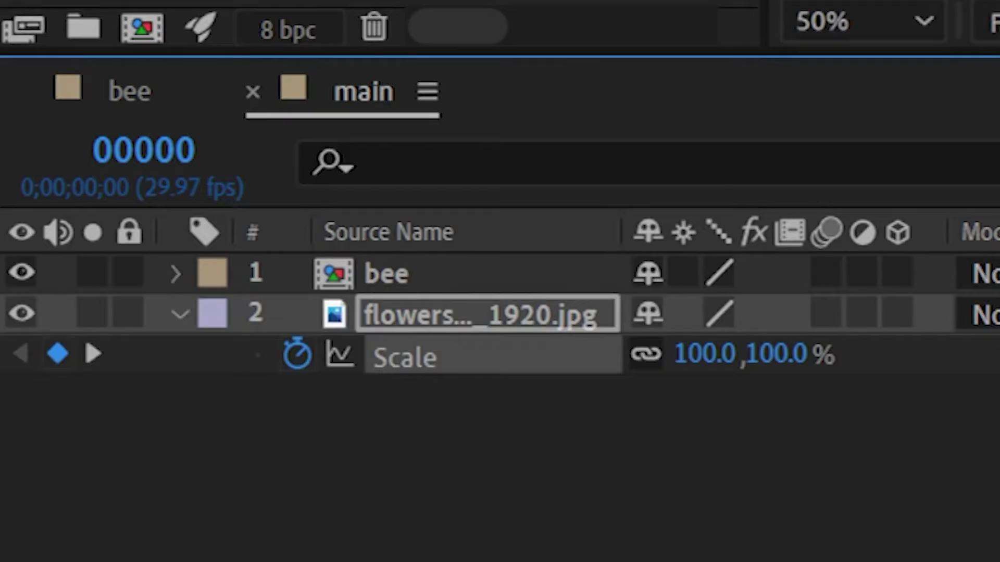
key("space")
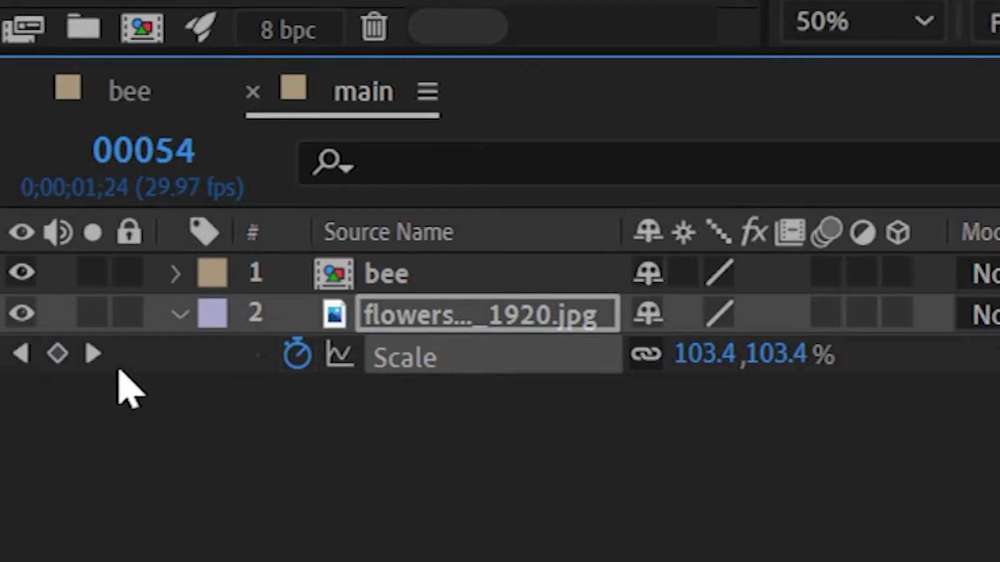
left_click(93, 354)
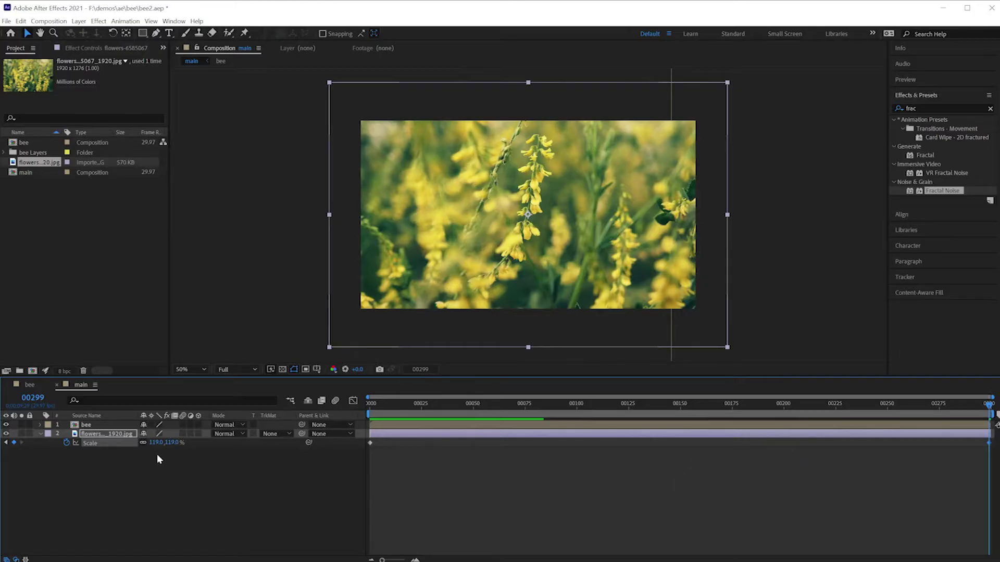
left_click_drag(172, 447, 179, 448)
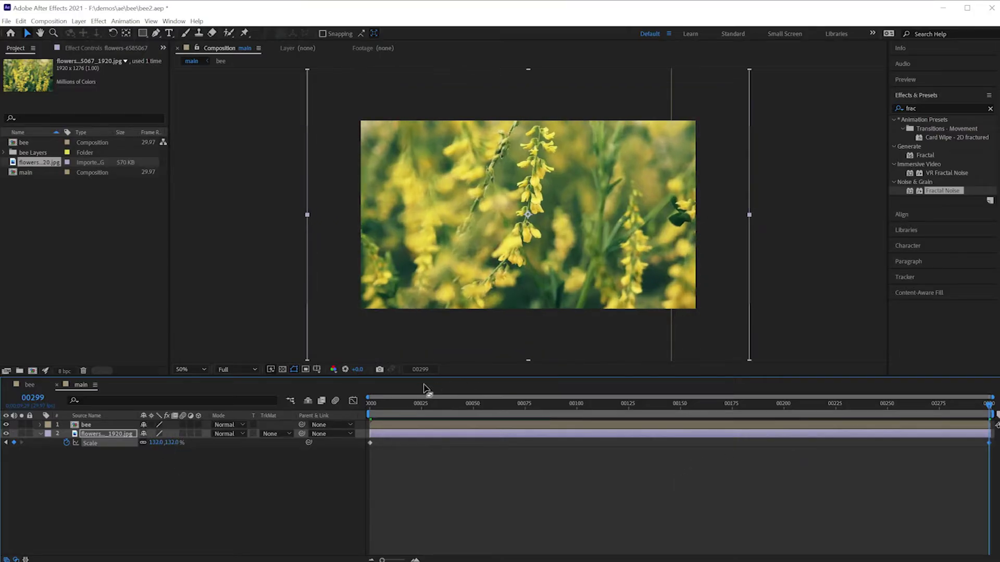
key("Home")
key("space")
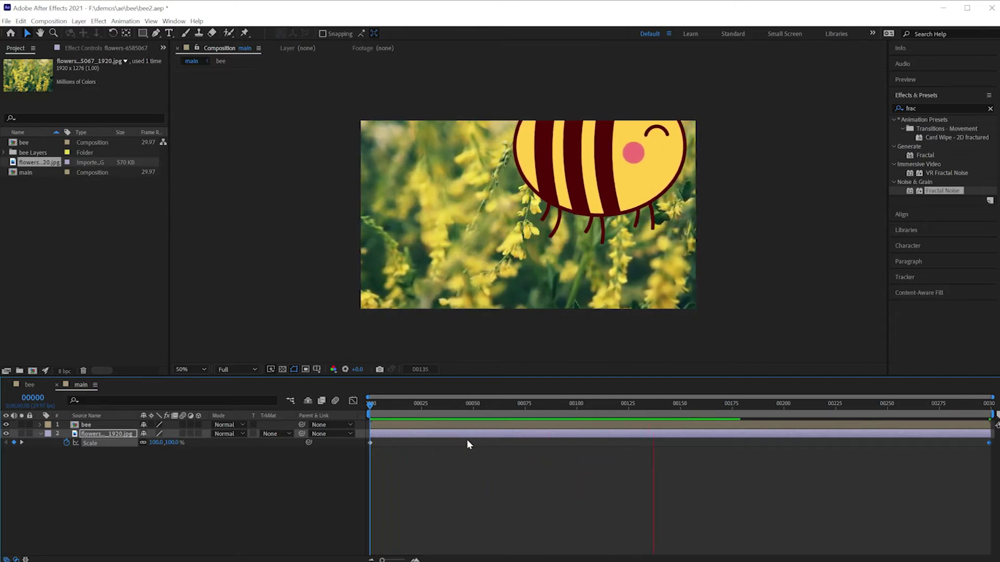
Shrink the bee layer to 55% scale and preview its flight
left_click(100, 428)
key("s")
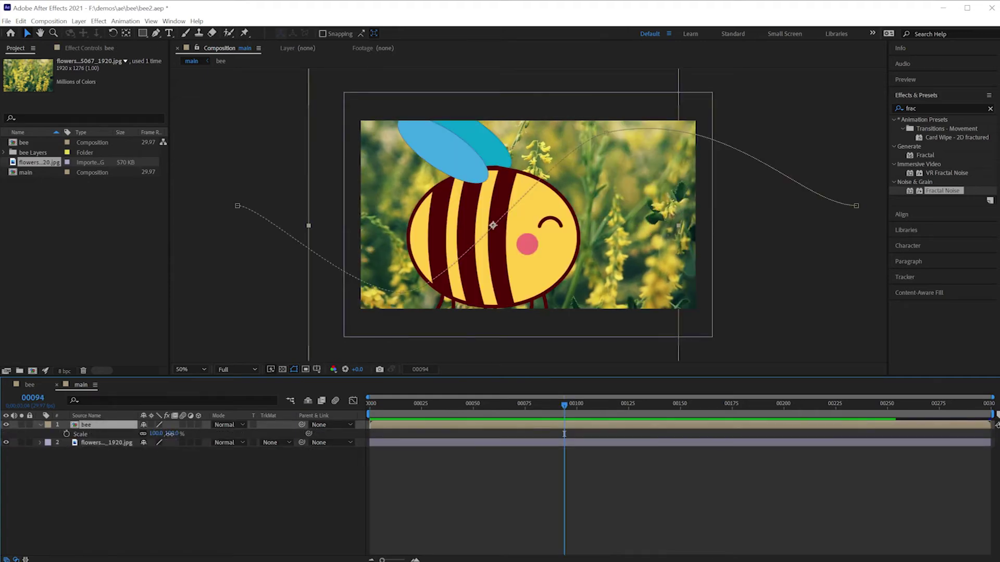
left_click_drag(170, 433, 147, 433)
key("Home")
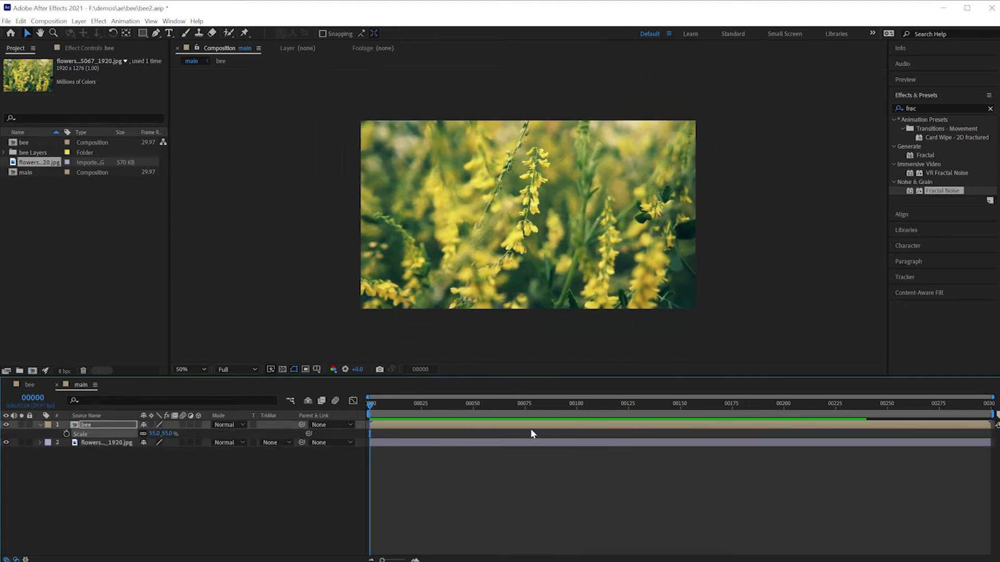
key("space")
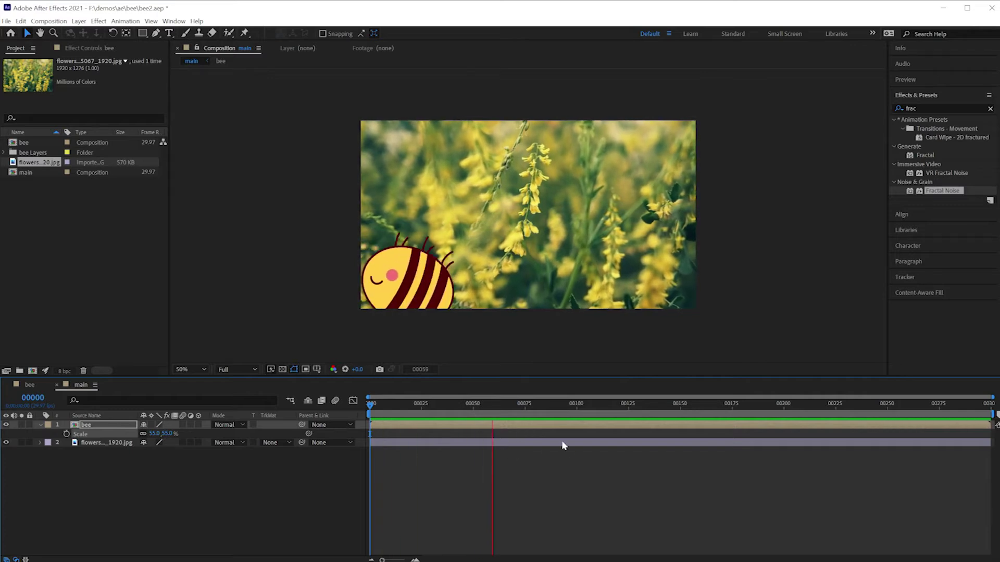
left_click_drag(543, 405, 512, 411)
Change the bee's ending Rotation keyframe to 1x+0.0° for a forward somersault
left_click(88, 426)
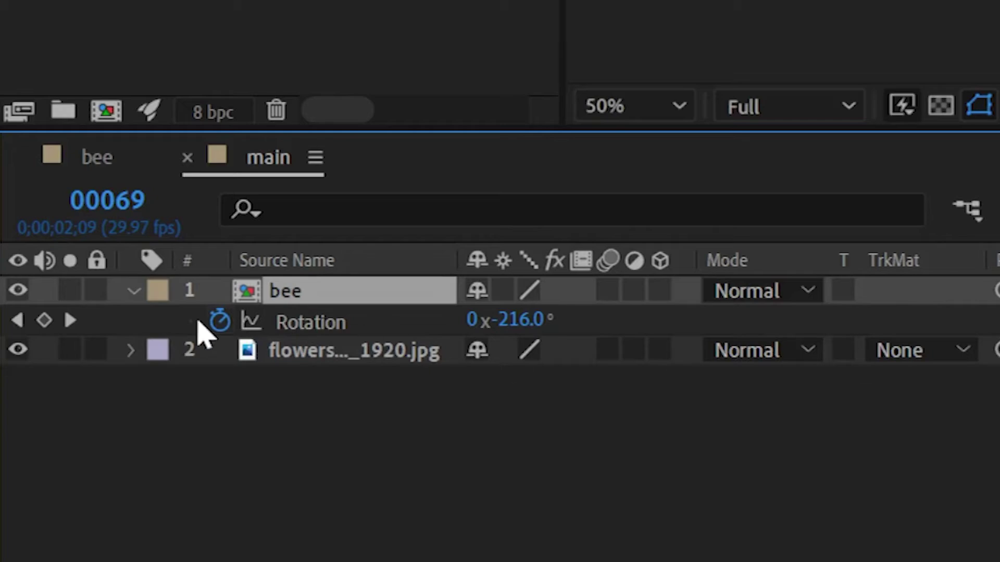
left_click(70, 320)
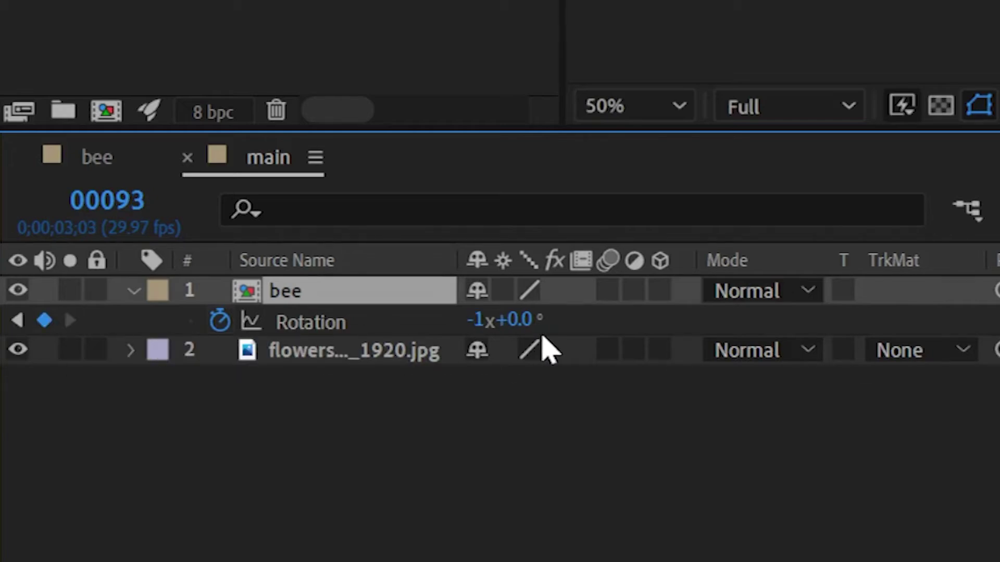
left_click(476, 320)
type("1")
key("Return")
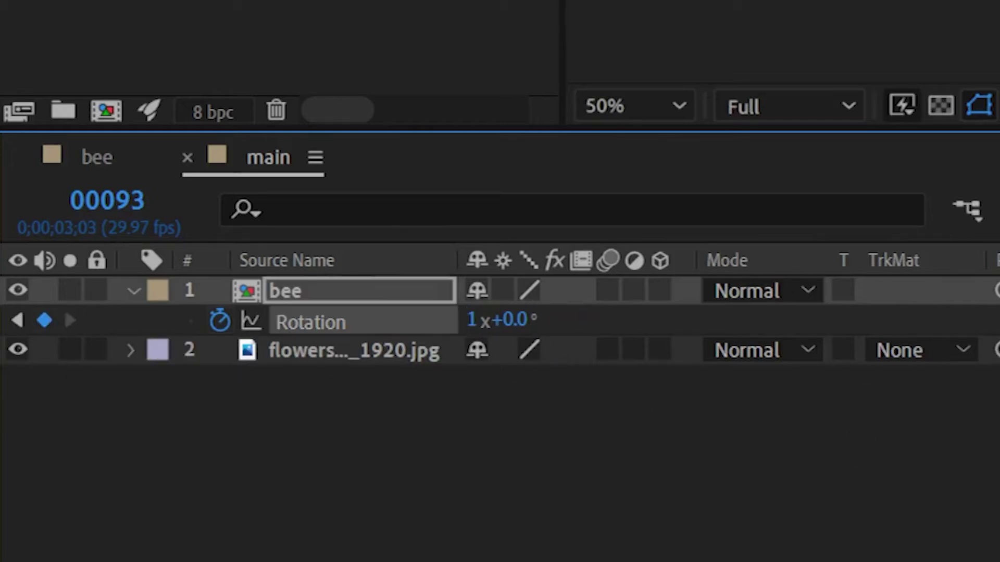
left_click_drag(567, 406, 435, 408)
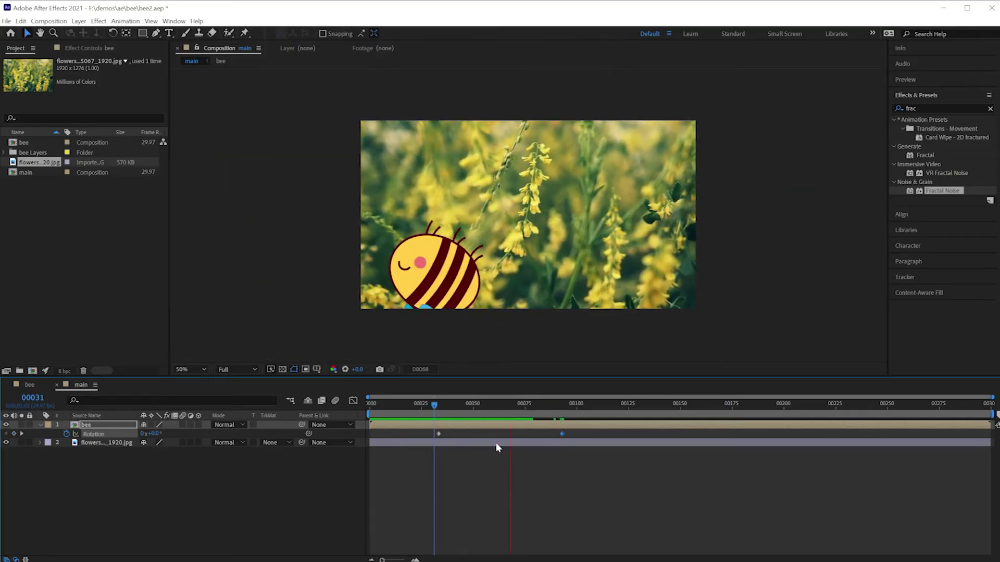
key("space")
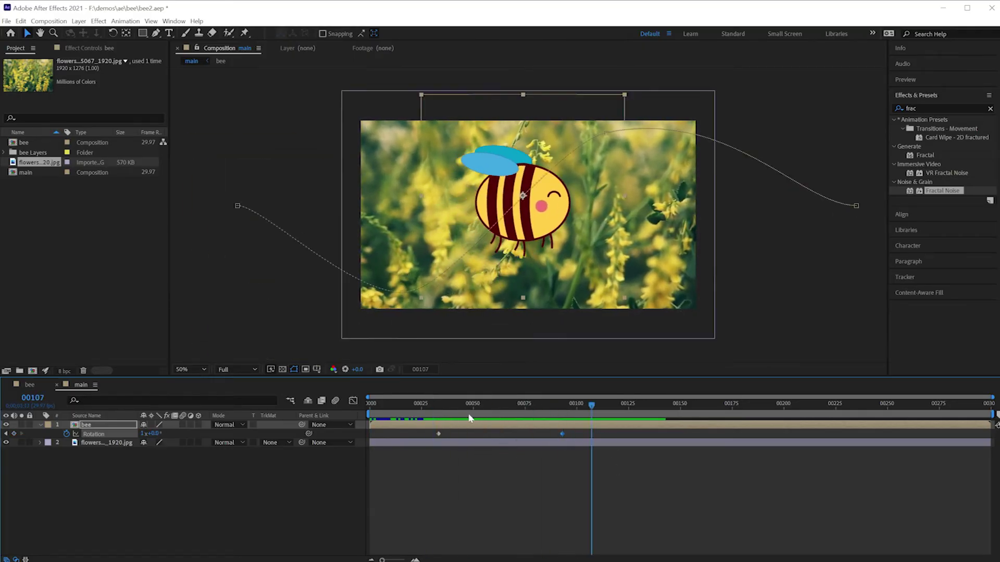
left_click(190, 476)
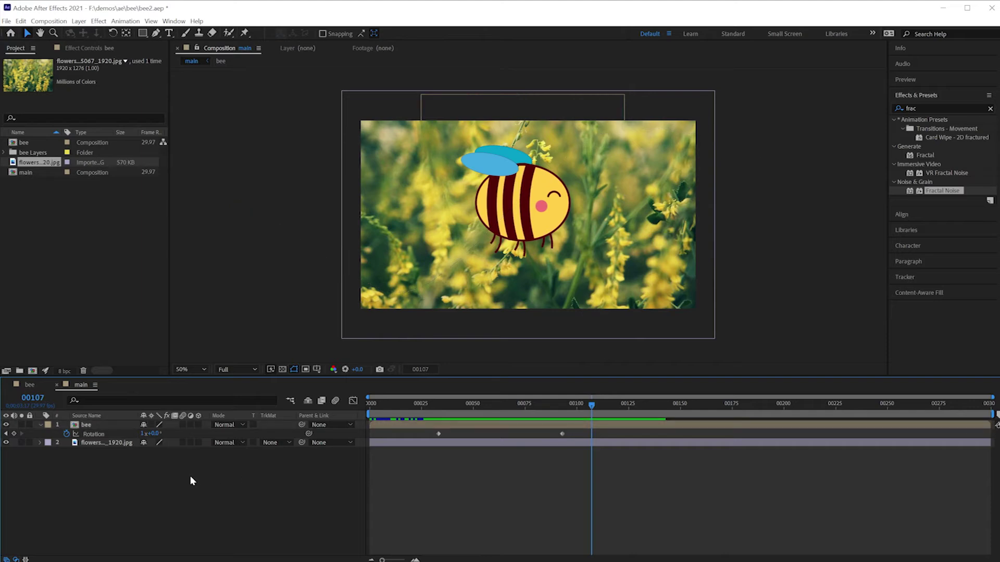
left_click(41, 425)
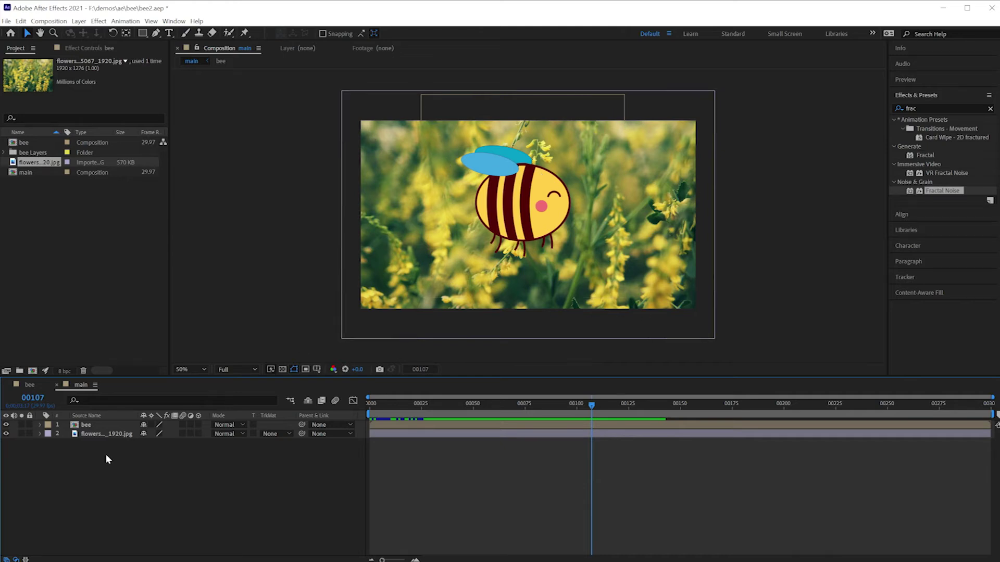
Add a new white solid layer on top of the main composition
right_click(80, 449)
mouse_move(156, 456)
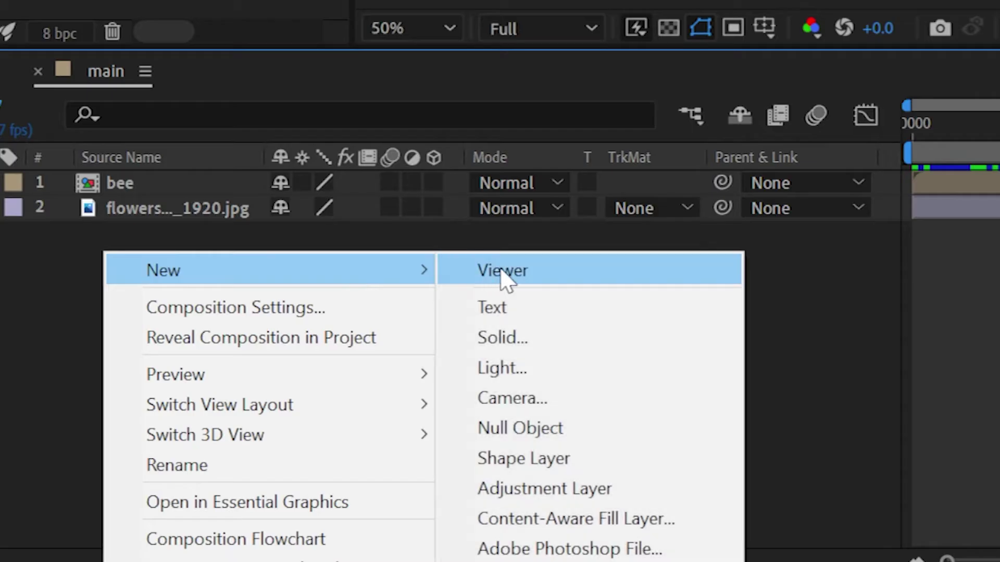
left_click(516, 349)
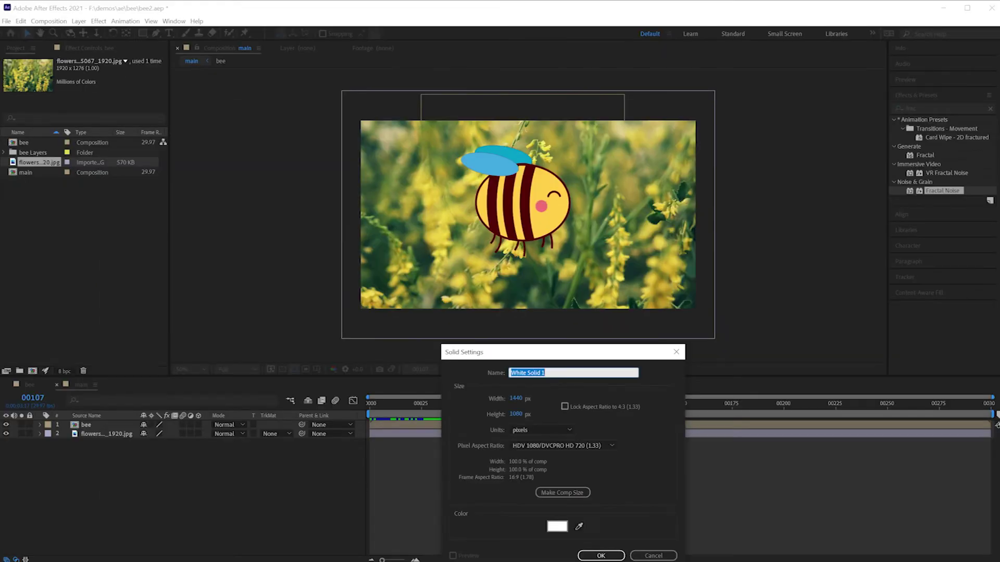
left_click(600, 556)
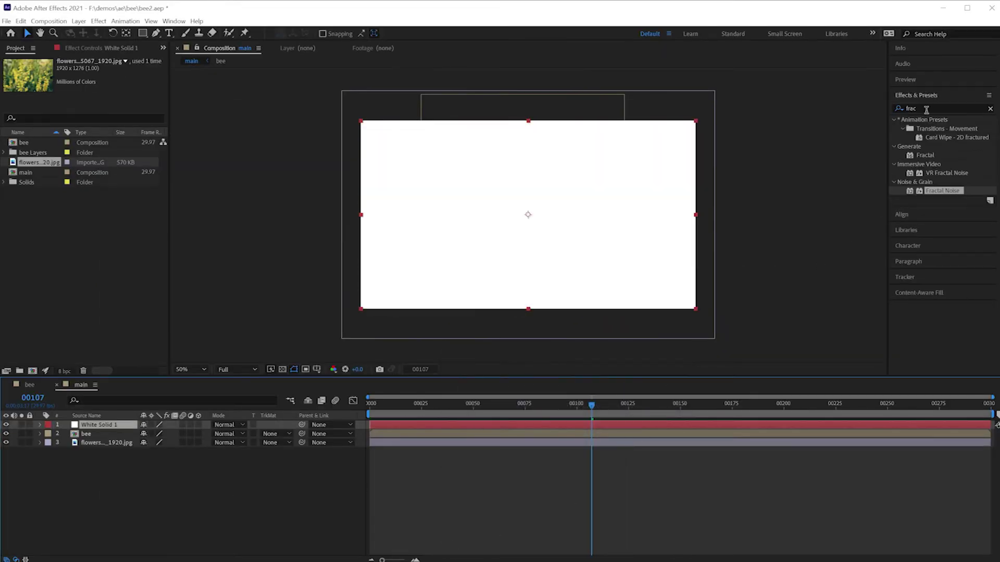
Apply Fractal Noise to White Solid 1 and preview the composition
left_click(936, 108)
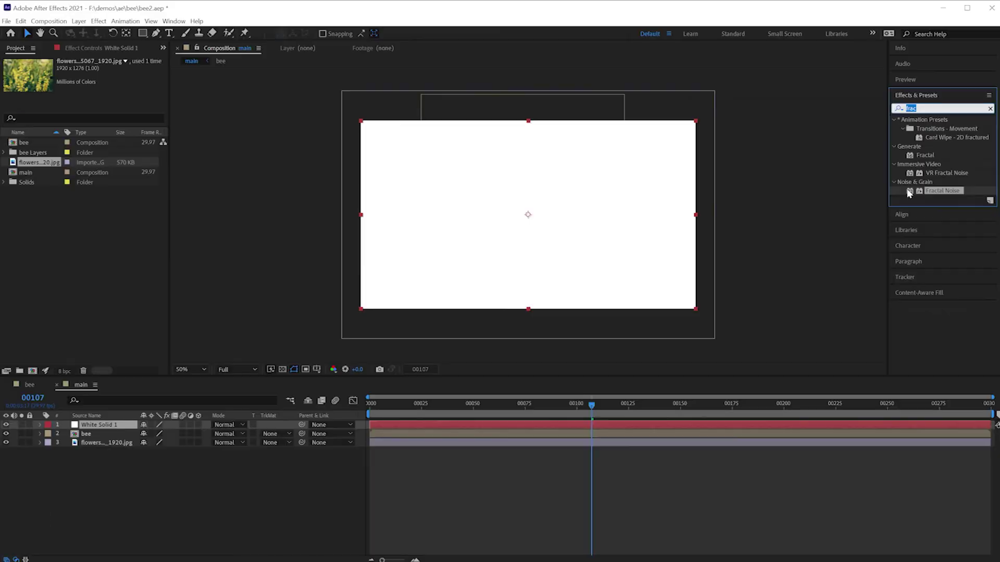
left_click_drag(908, 193, 607, 223)
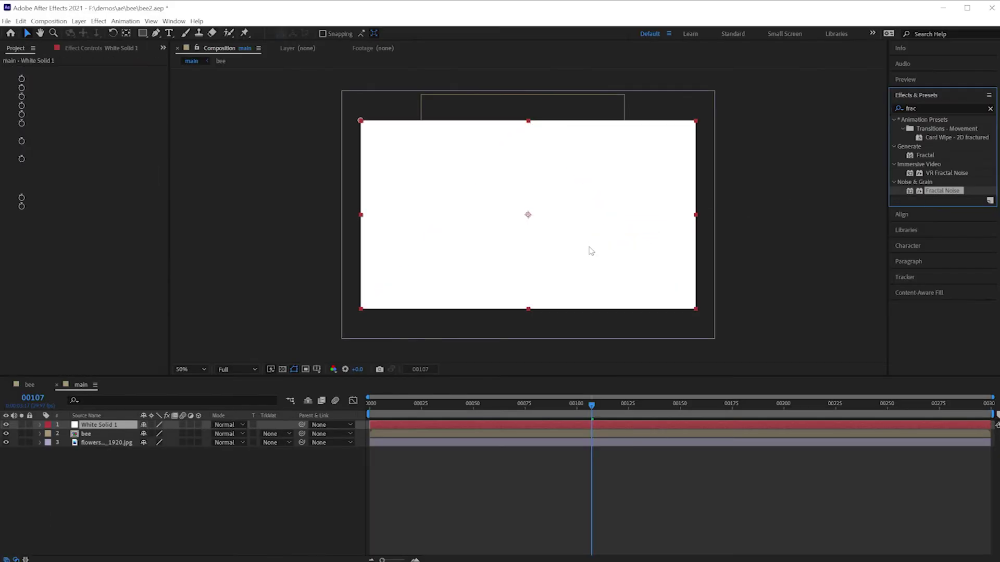
key("space")
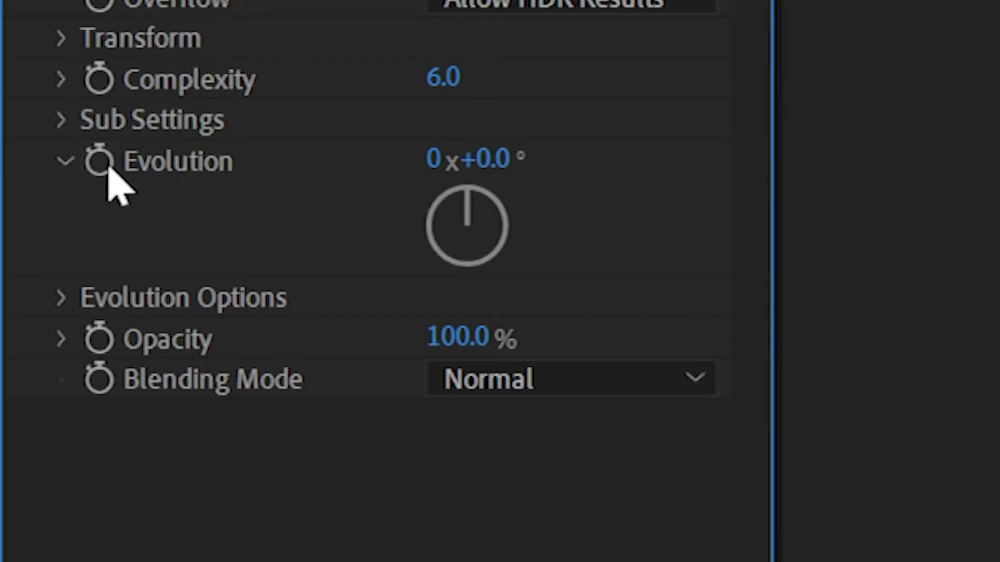
Drive the Fractal Noise Evolution with the expression time*100 and preview the churning noise
left_click(22, 159)
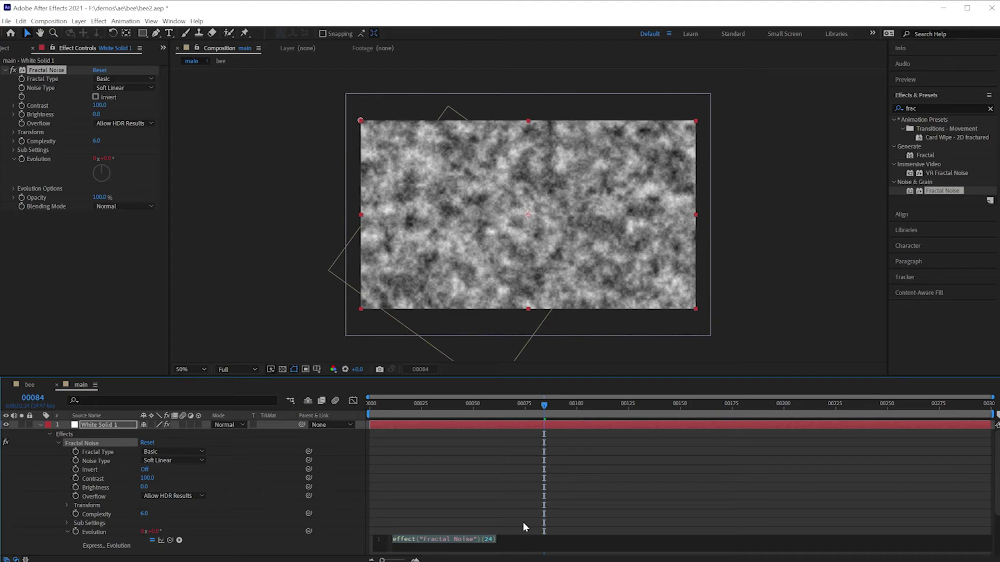
type("time*10")
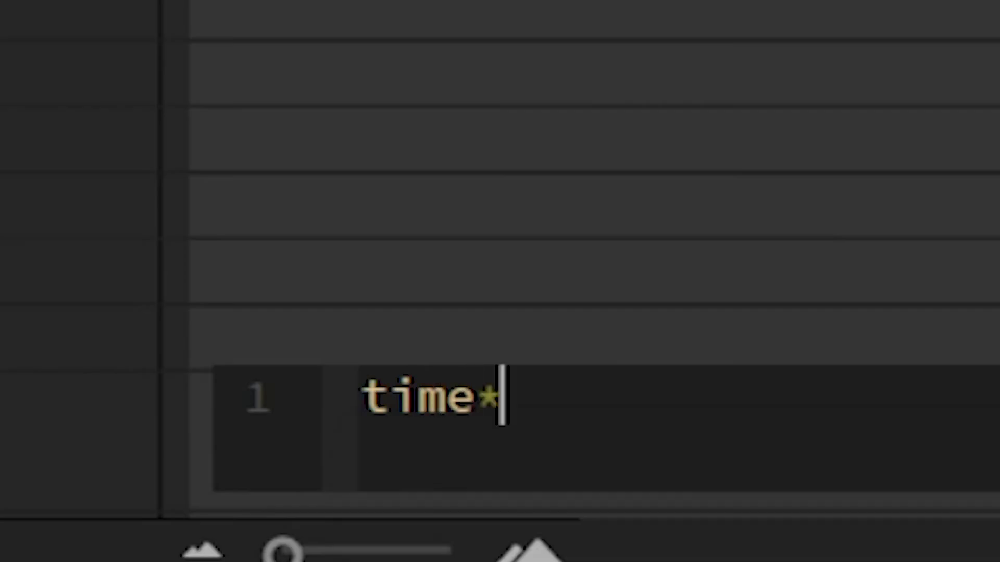
type("0")
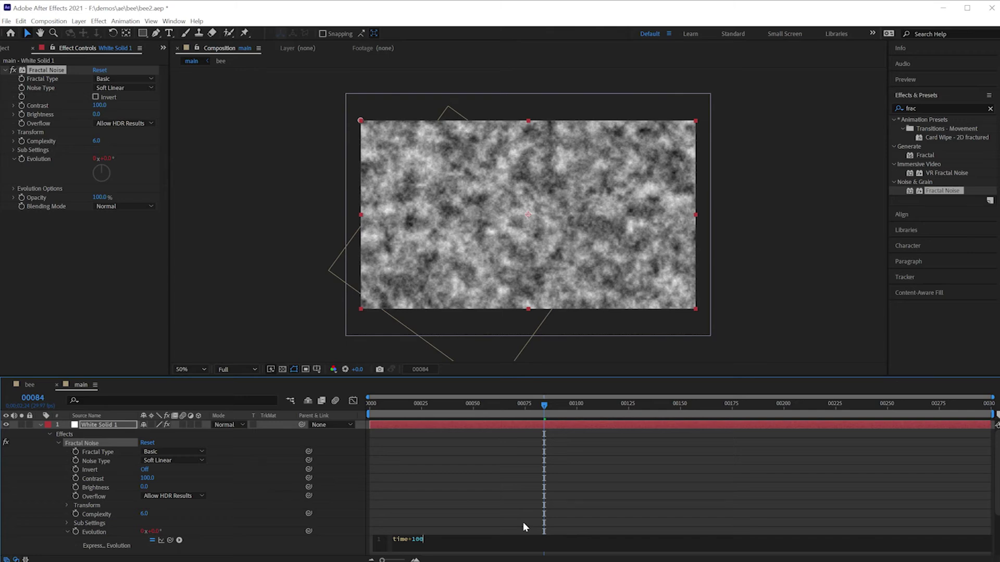
left_click(495, 492)
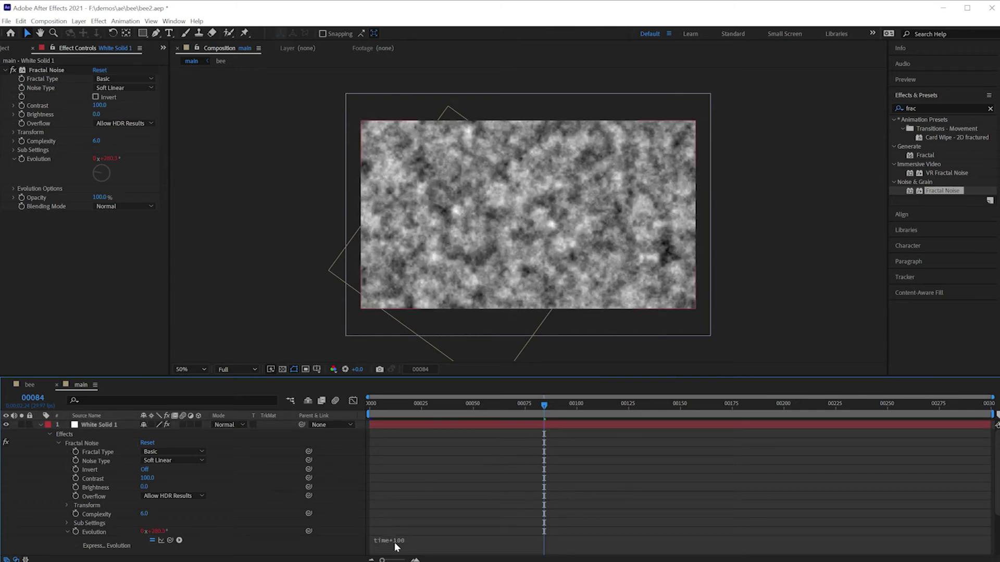
key("Home")
key("space")
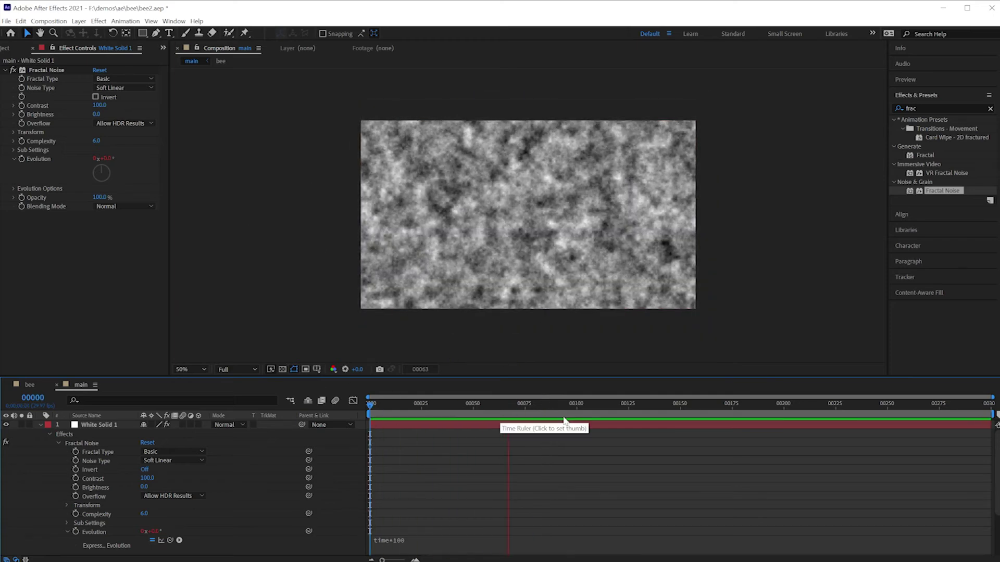
left_click(307, 467)
key("Home")
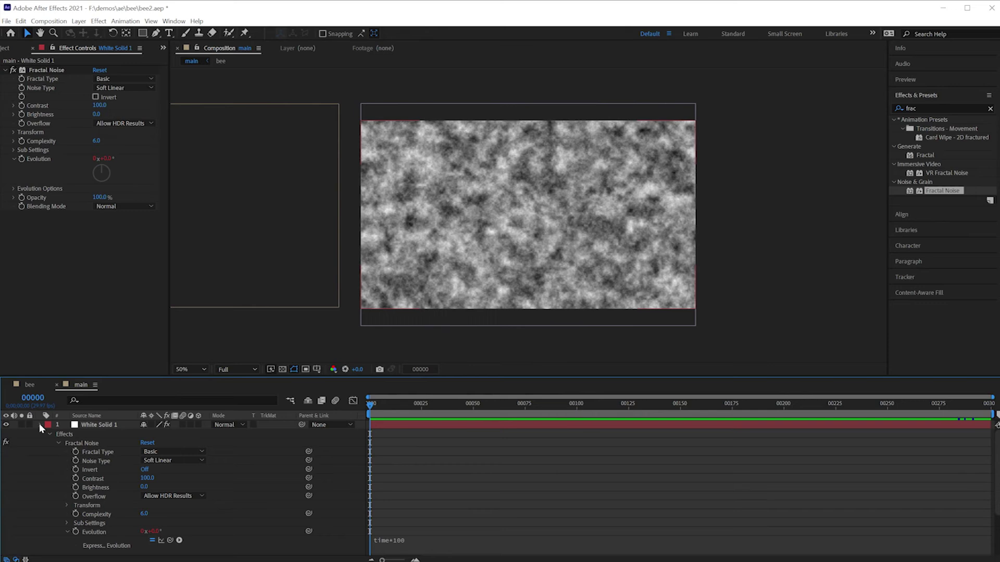
Show the Modes column and set White Solid 1's blending mode to Soft Light
left_click(40, 426)
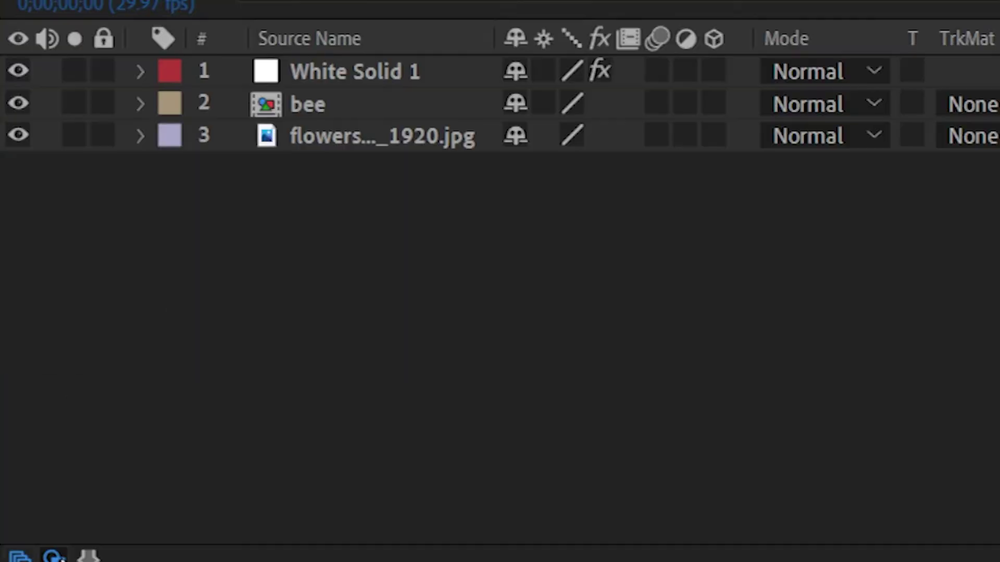
left_click(16, 560)
left_click(54, 557)
left_click(284, 76)
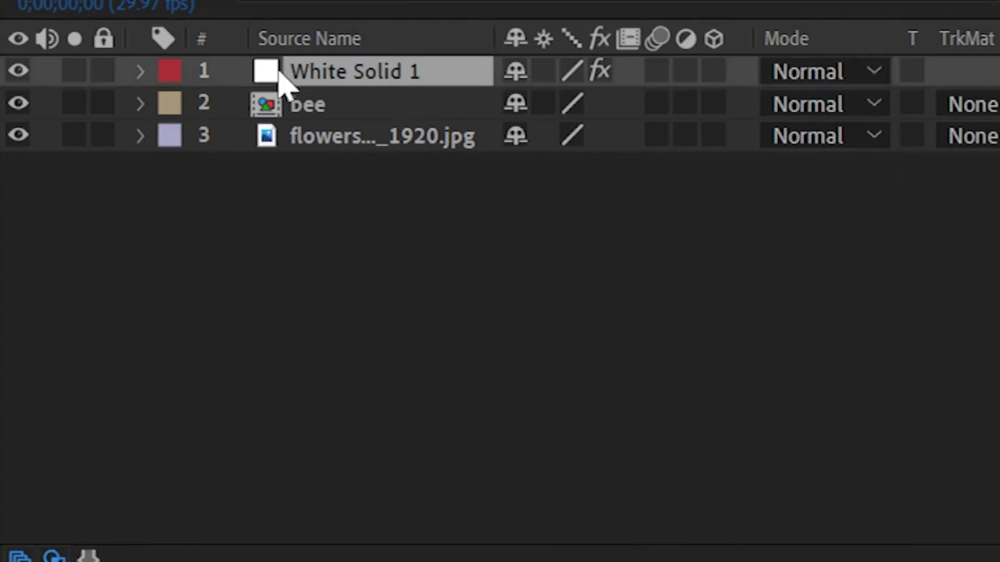
left_click(222, 425)
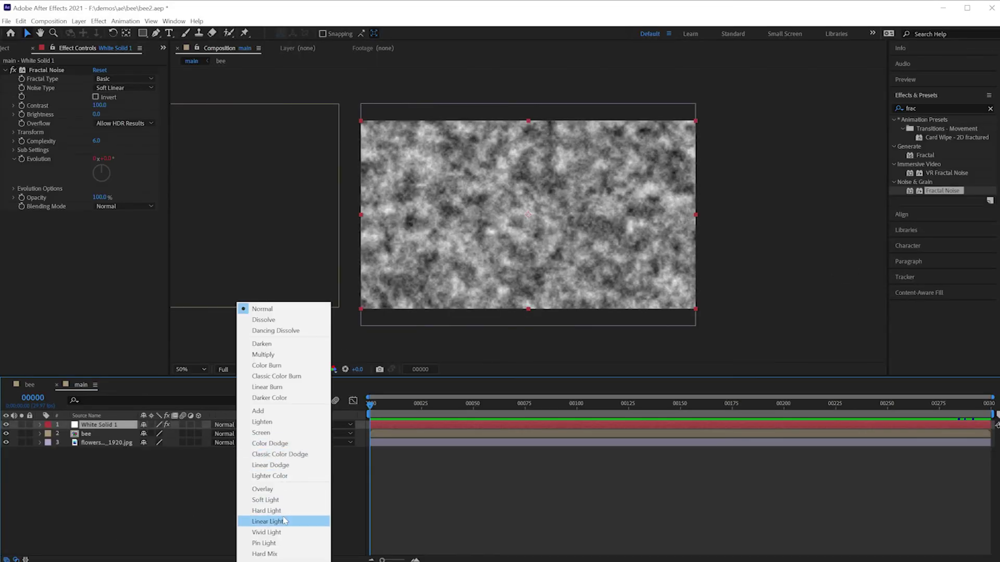
left_click(256, 506)
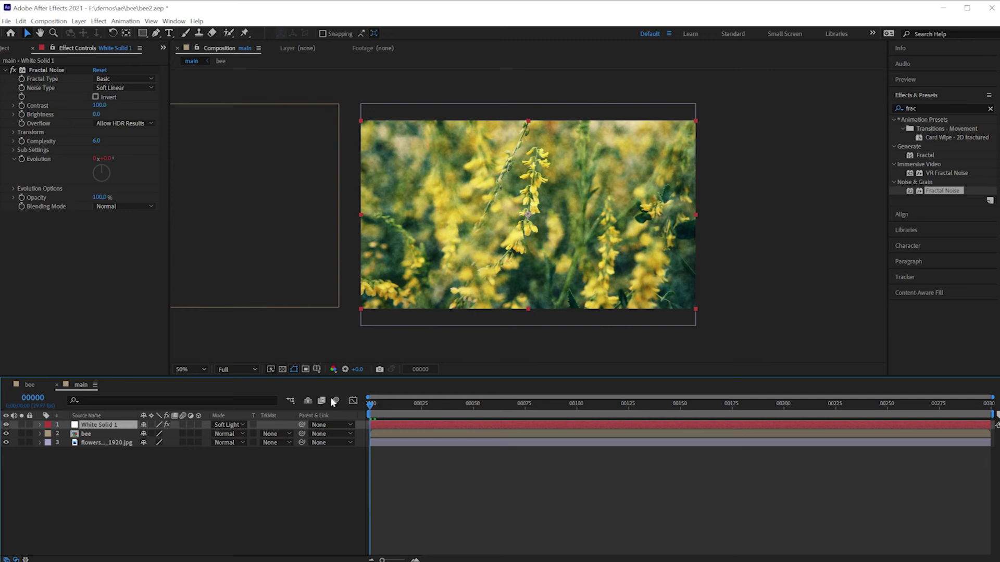
key("space")
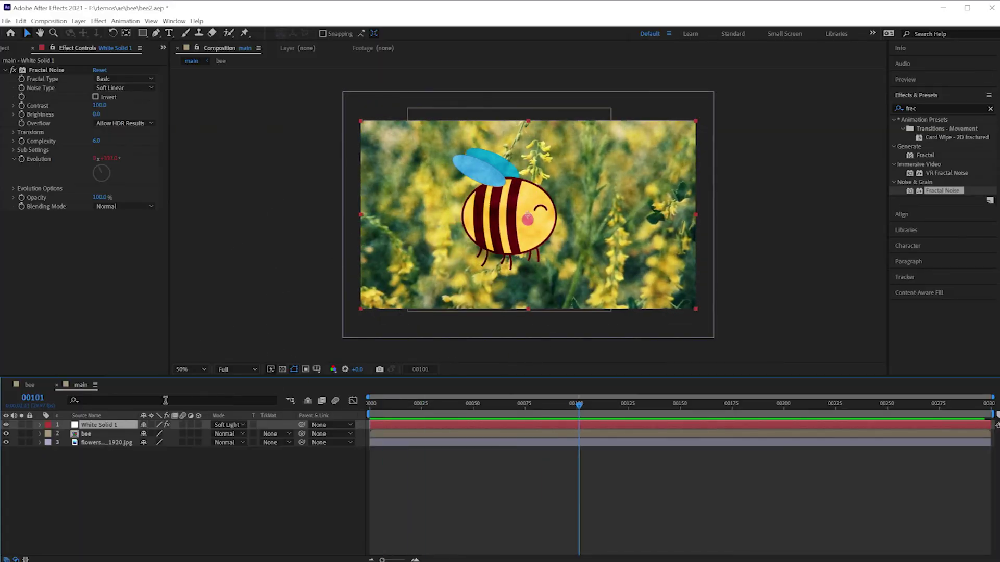
Move the bee layer above White Solid 1 so the noise overlays only the flowers
left_click_drag(86, 430, 85, 443)
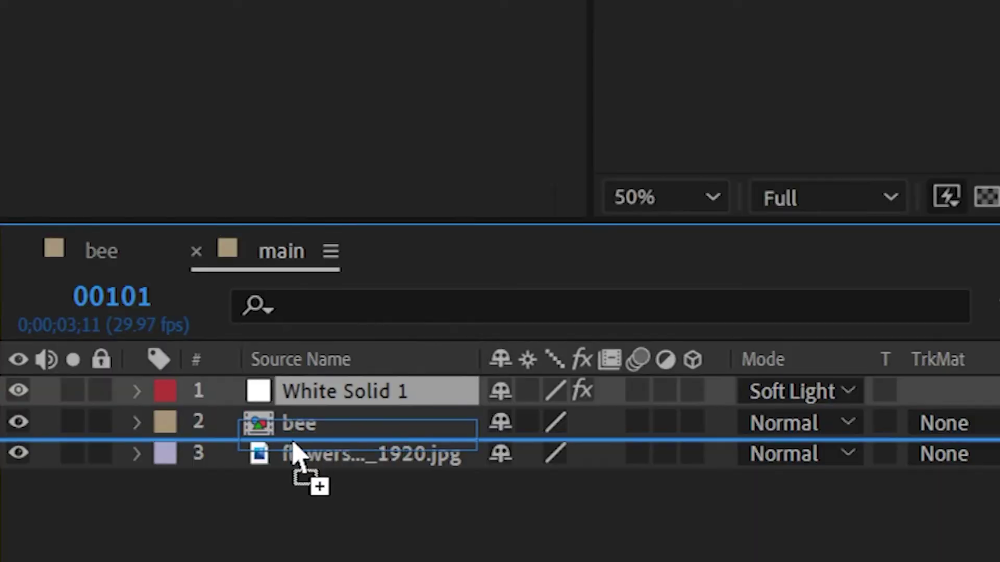
left_click_drag(294, 454, 298, 457)
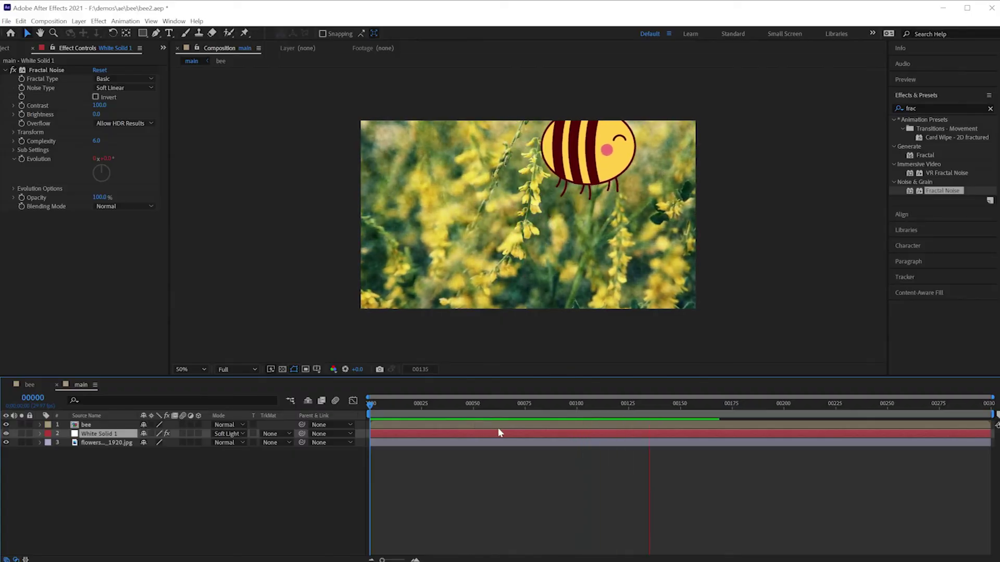
key("space")
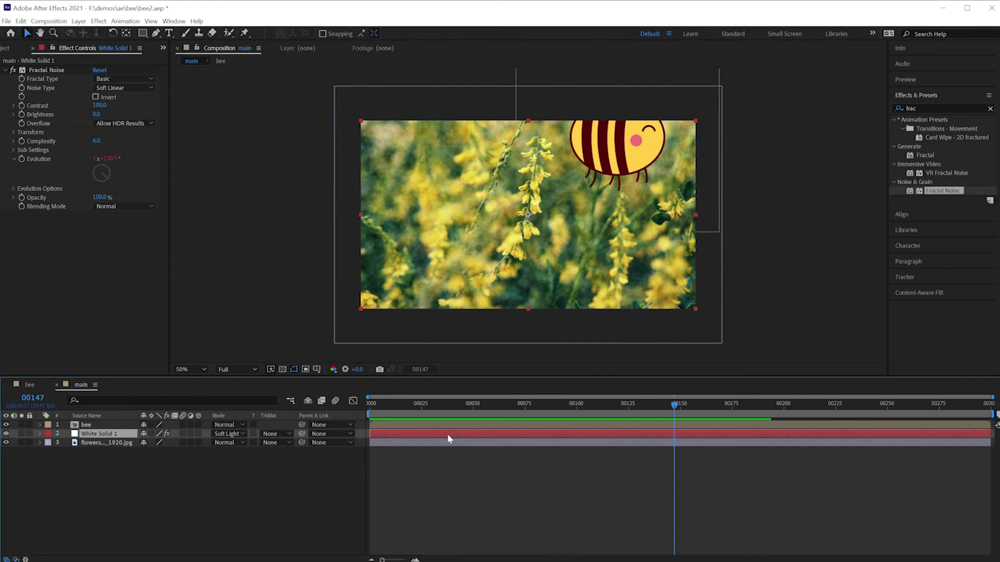
Keyframe Offset Turbulence from 720, 540 at the start to x 1256 at the last frame
key("Home")
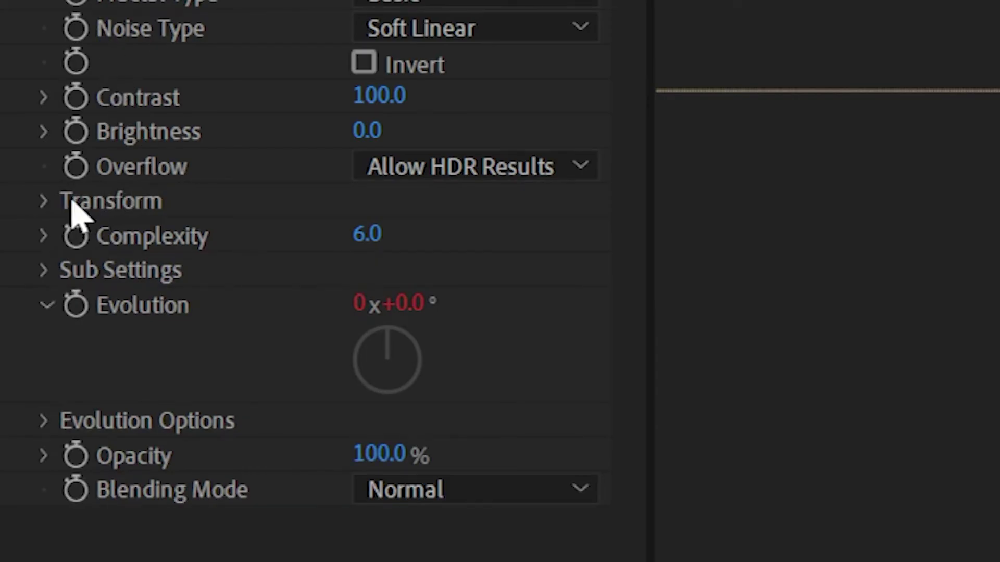
left_click(46, 200)
left_click(45, 202)
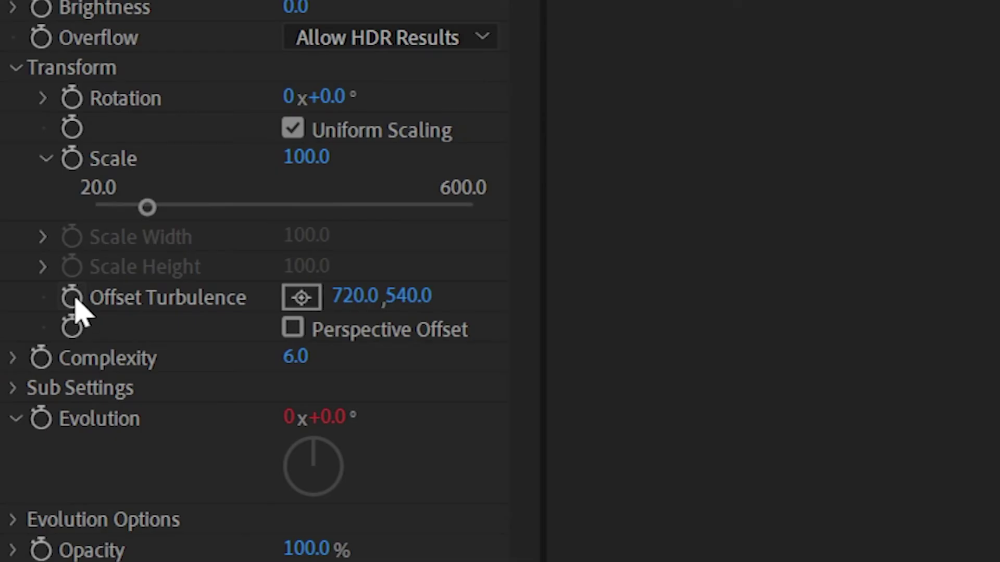
left_click(72, 297)
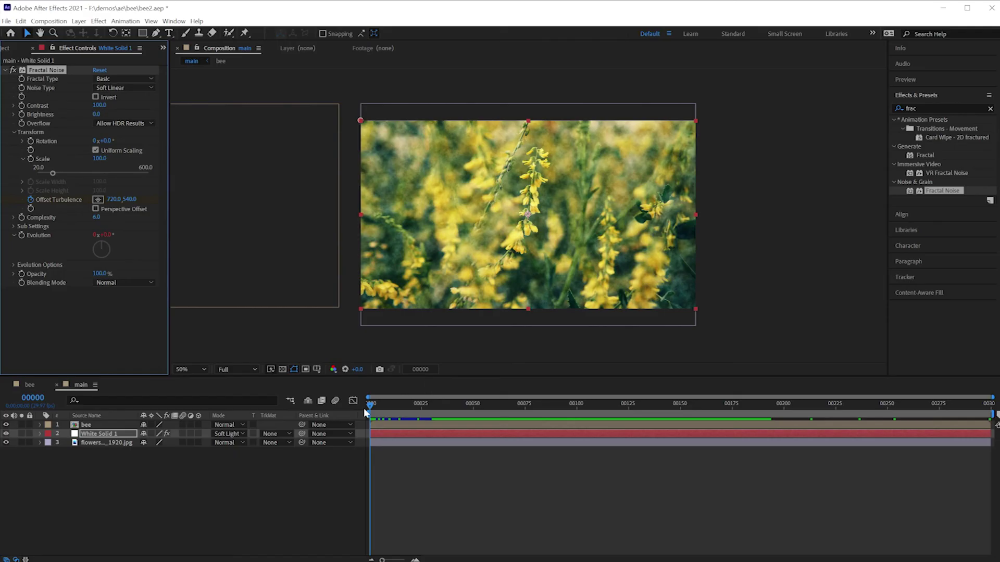
left_click_drag(369, 407, 988, 406)
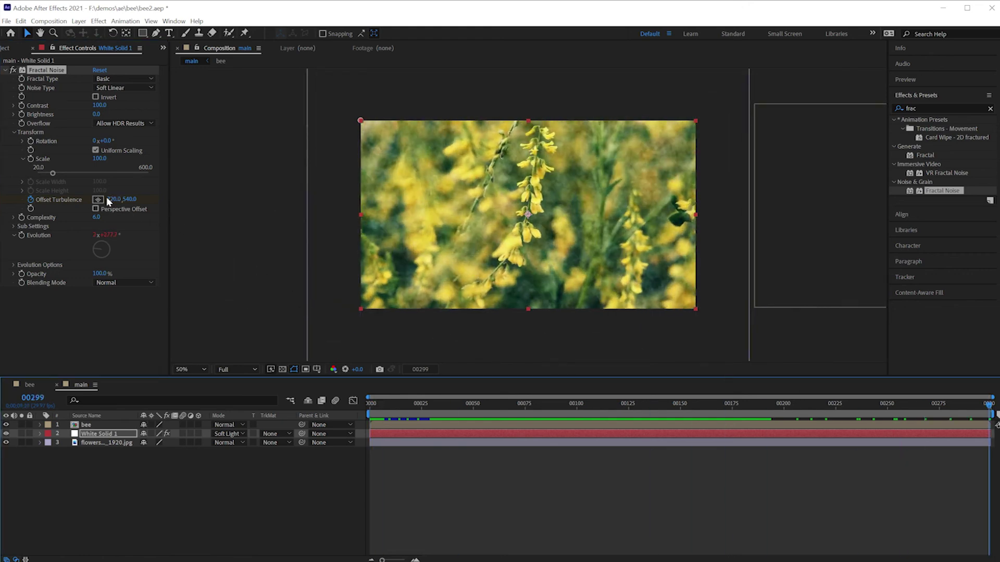
left_click_drag(113, 199, 160, 203)
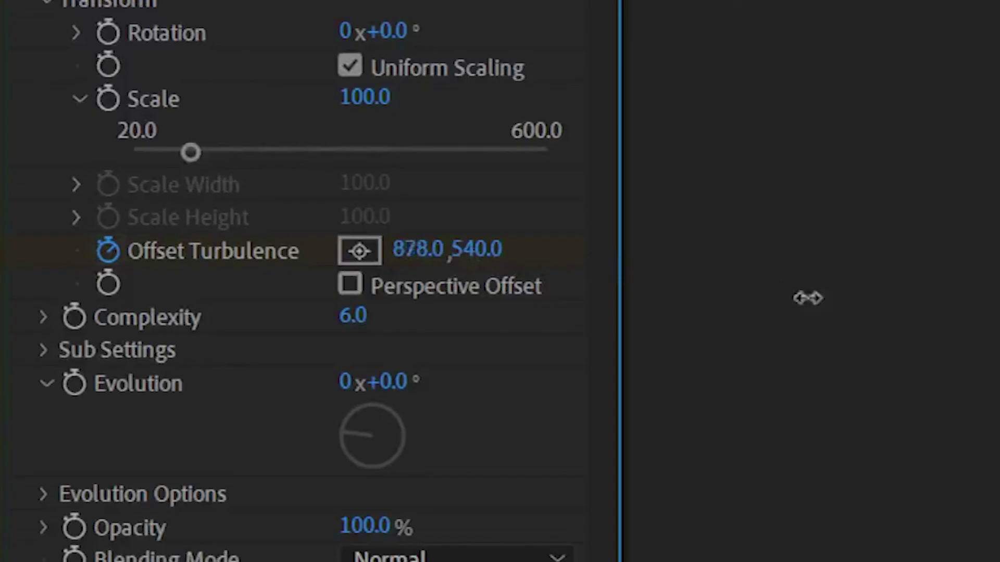
left_click_drag(807, 298, 466, 236)
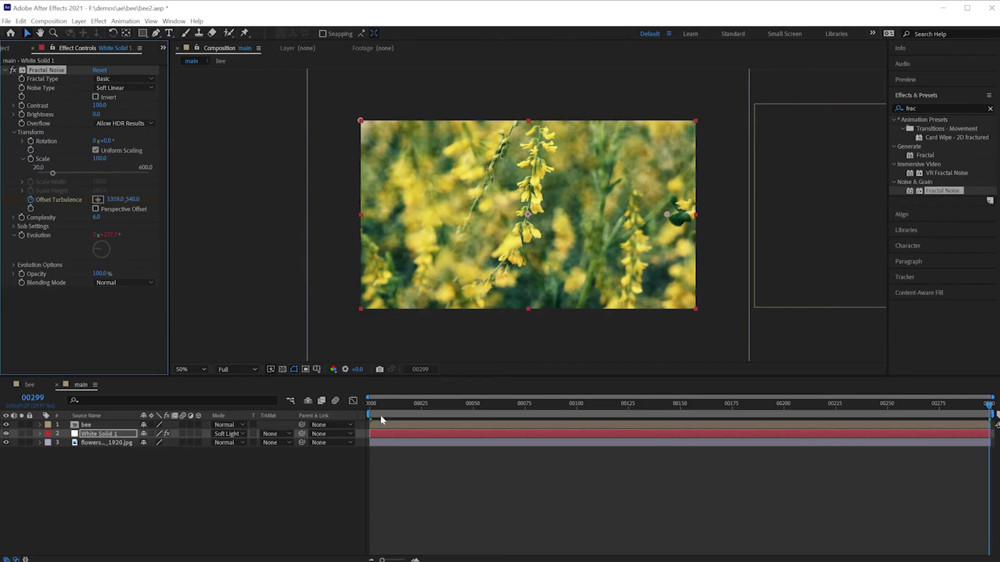
key("space")
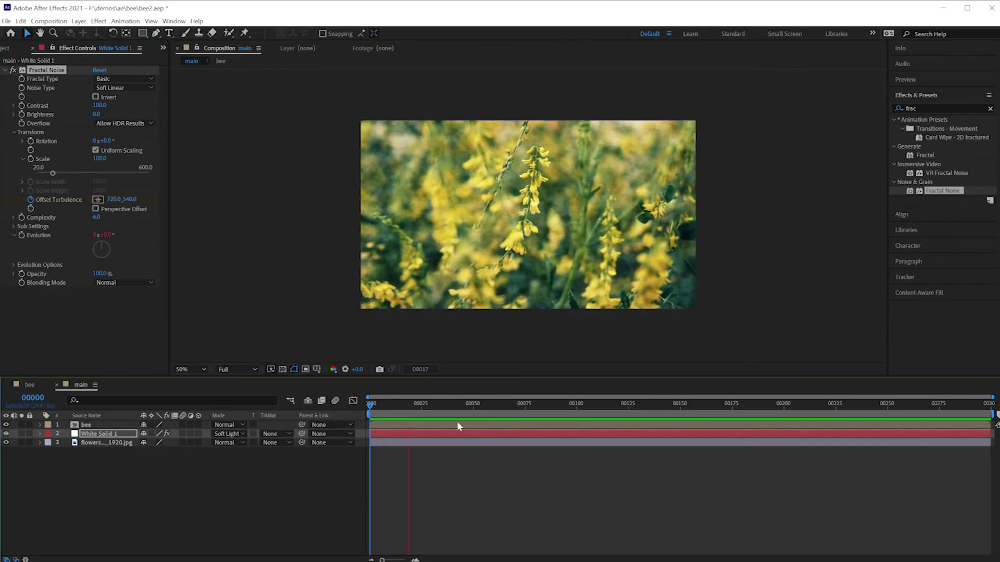